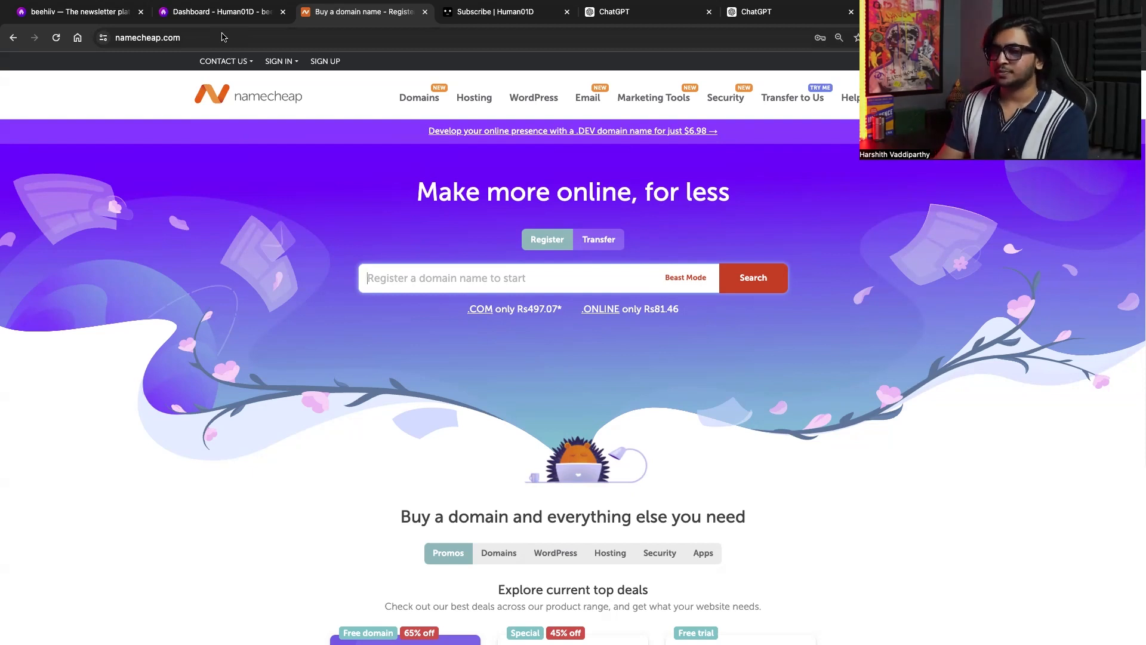
# Search for the domain name human01D and add human01d.com to the cart.
pyautogui.click(440, 276)
pyautogui.write('human01D')
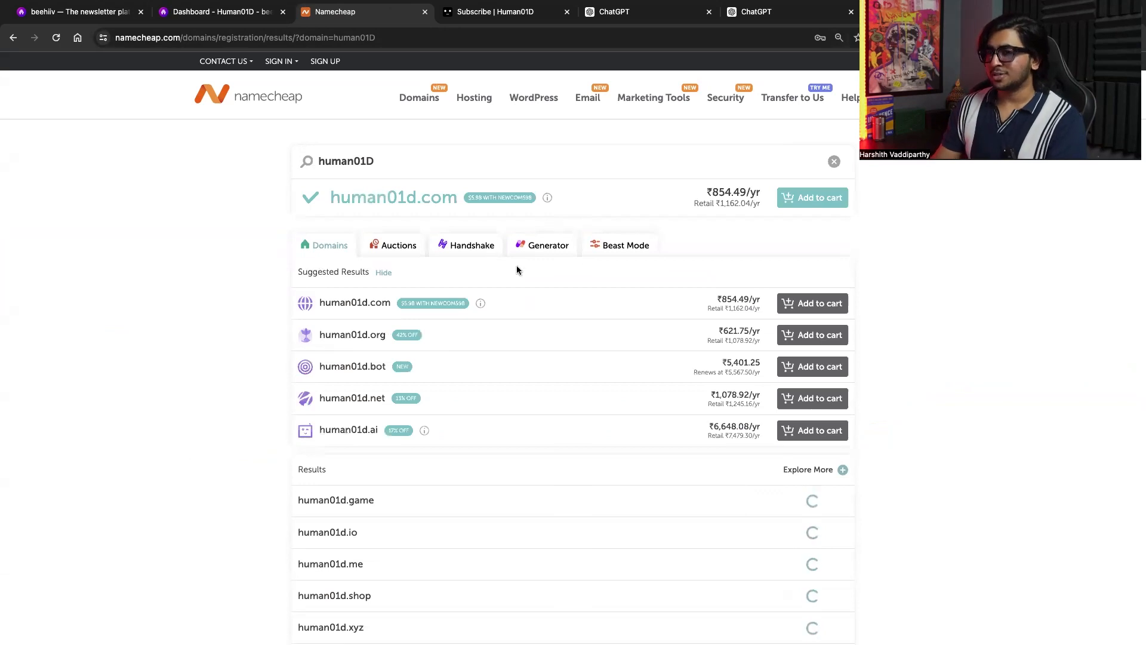
pyautogui.moveTo(375, 161); pyautogui.dragTo(323, 160)
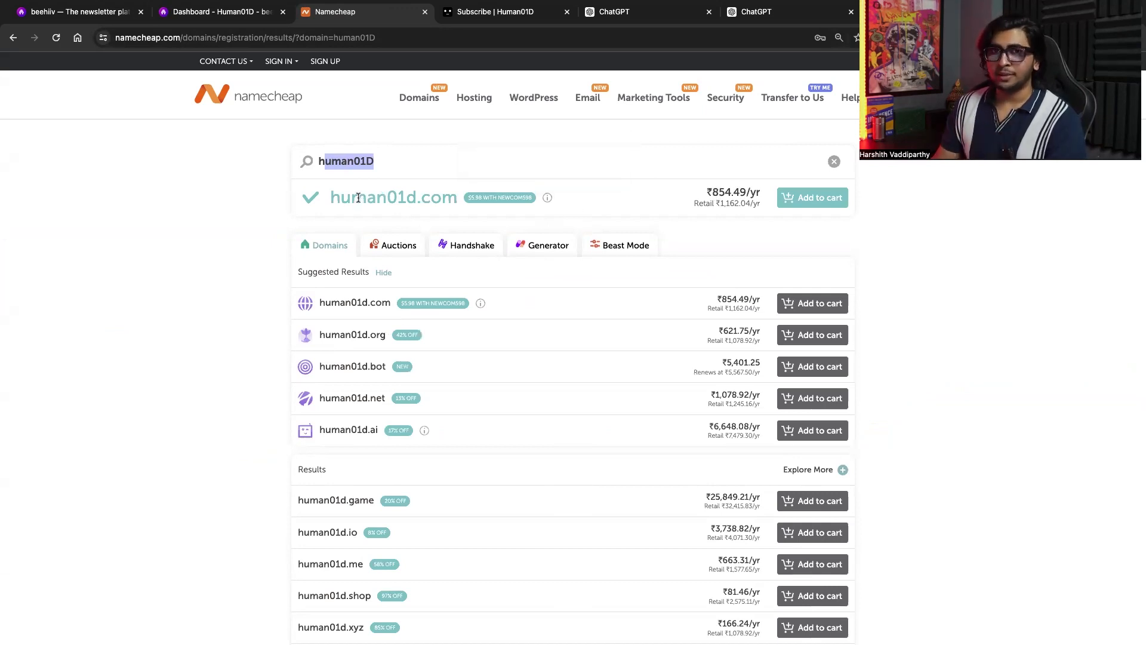
pyautogui.click(812, 198)
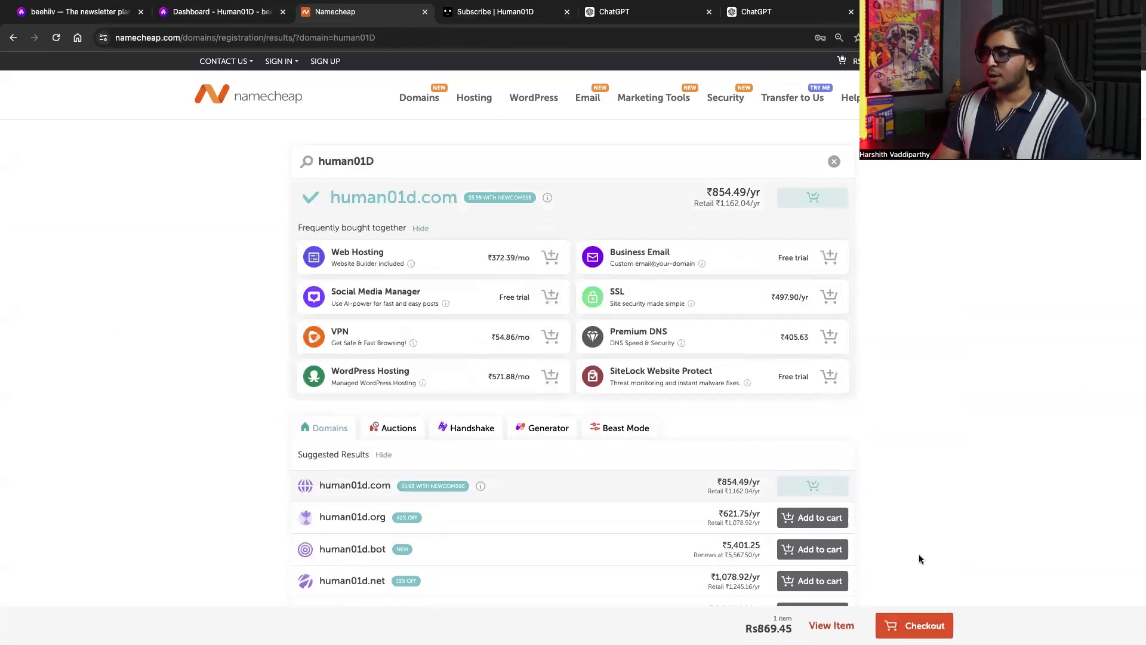
# Check out the cart and pay for the one-year registration of human01d.com with the saved payment method.
pyautogui.click(914, 625)
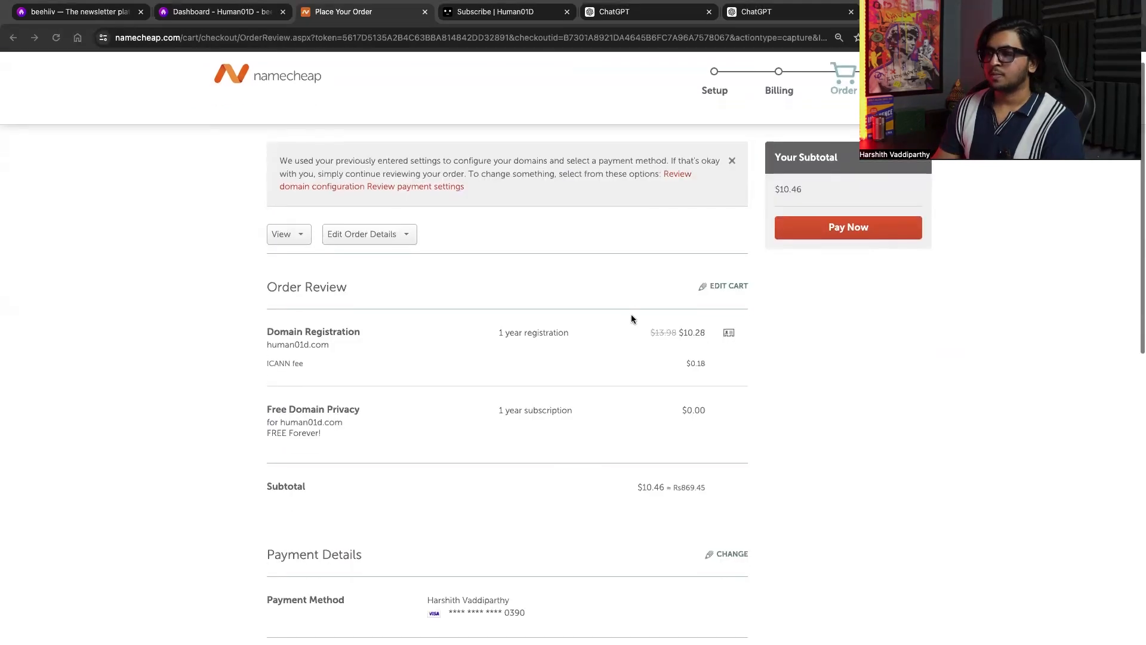
pyautogui.scroll(-5, 635, 291)
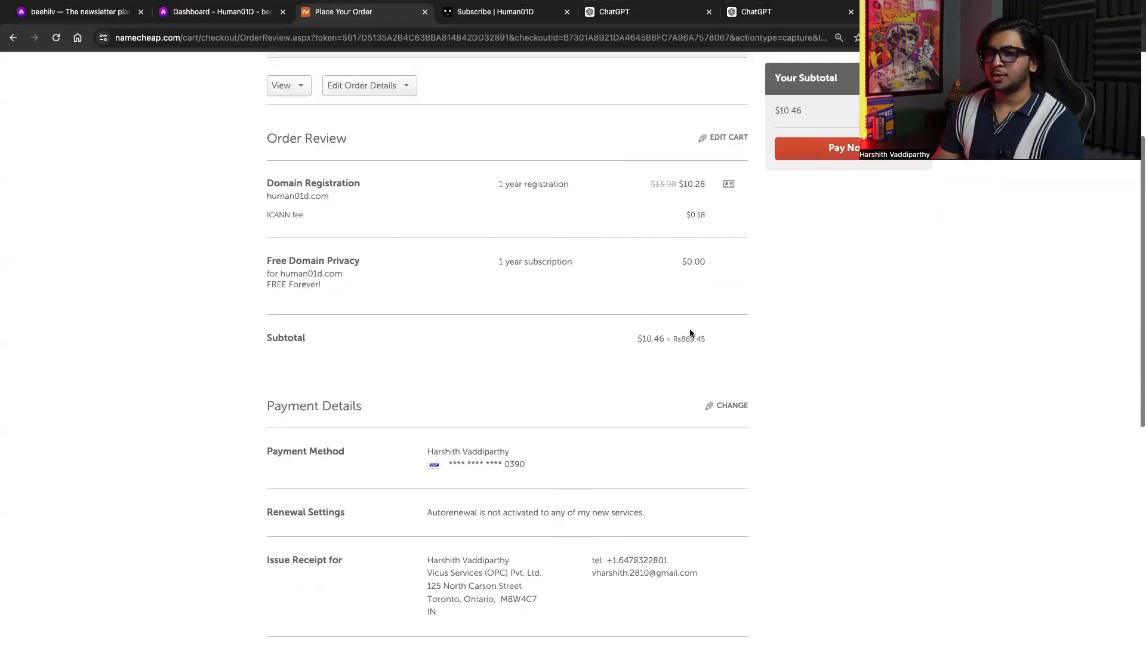
pyautogui.click(351, 534)
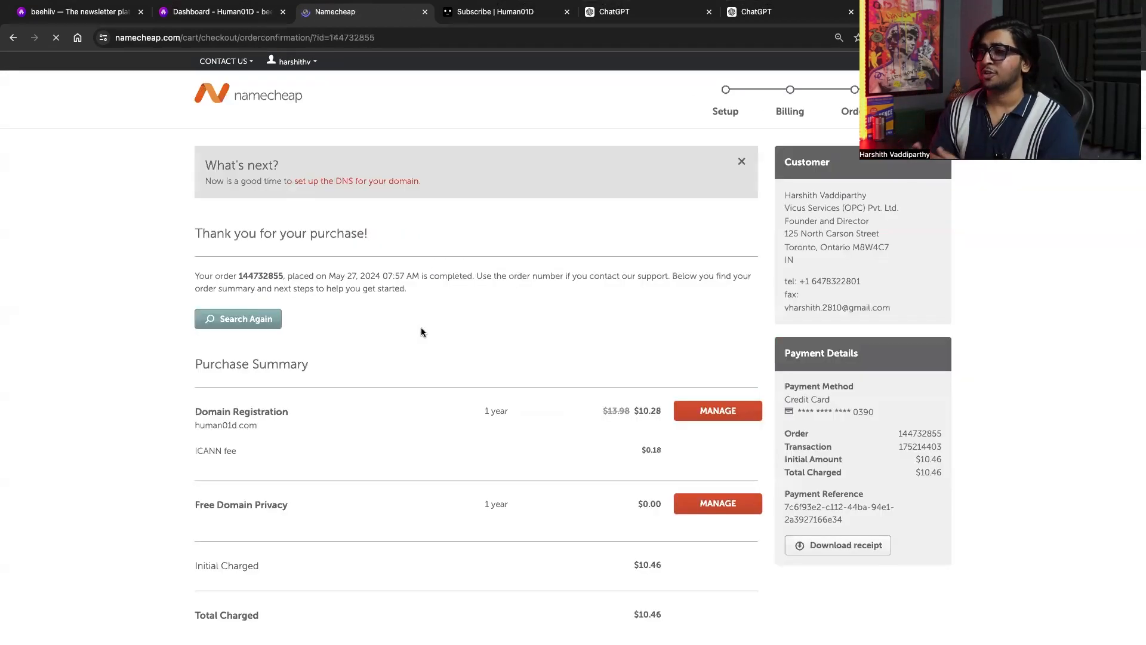
# Go to the account dashboard and open the management page of human01d.com.
pyautogui.moveTo(303, 61)
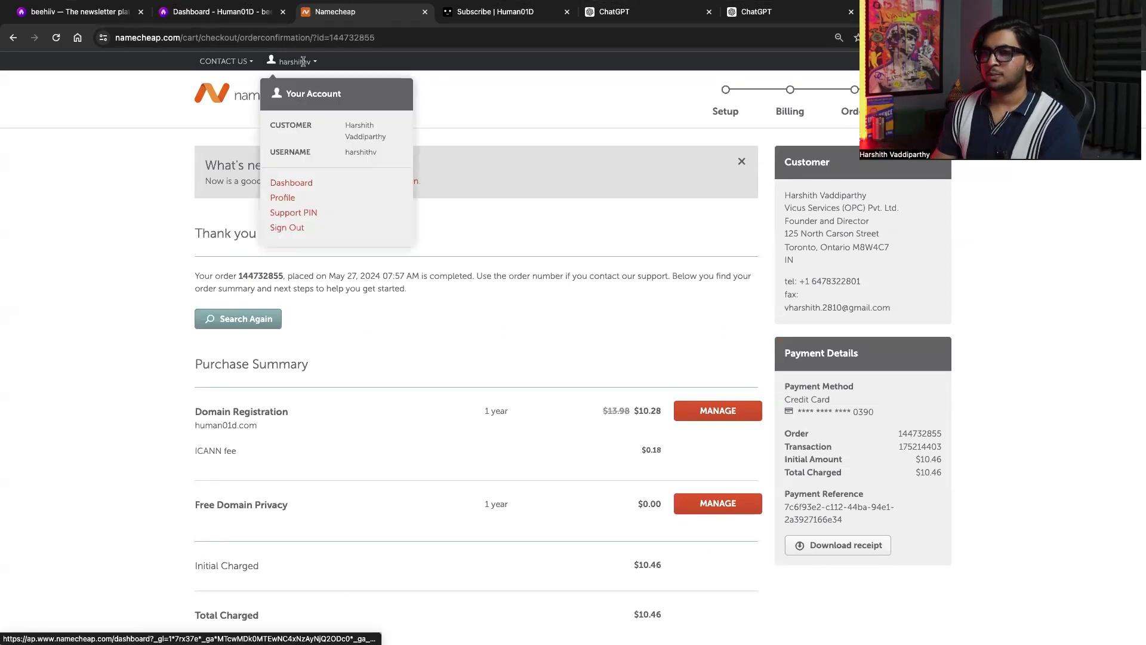
pyautogui.click(301, 184)
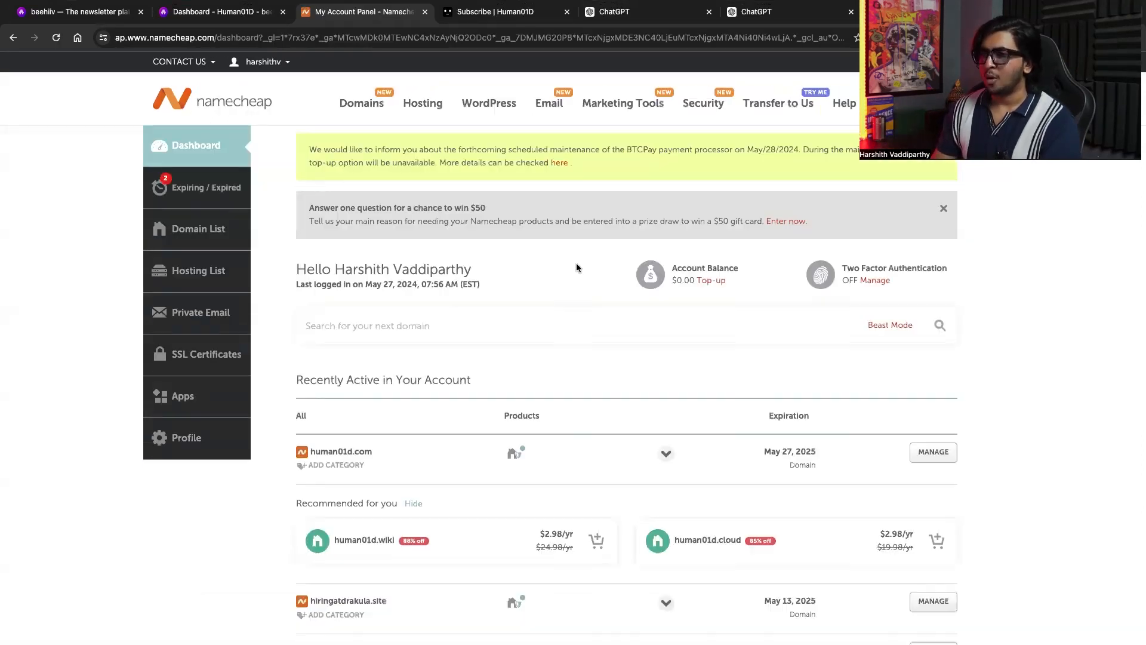
pyautogui.scroll(-3, 583, 256)
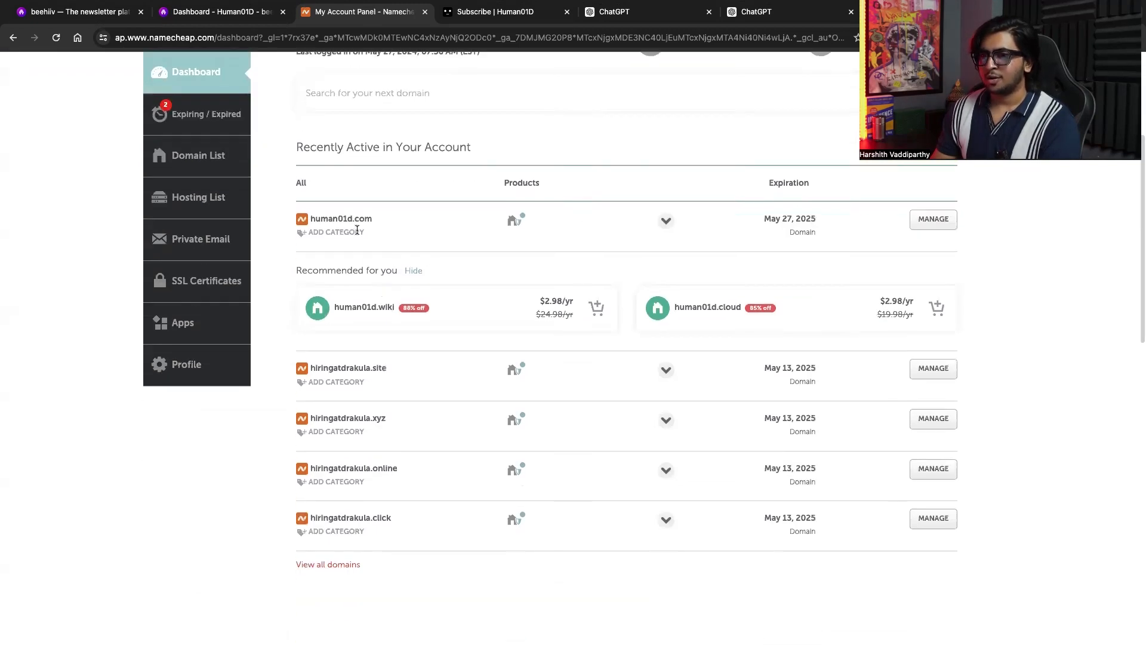
pyautogui.click(916, 226)
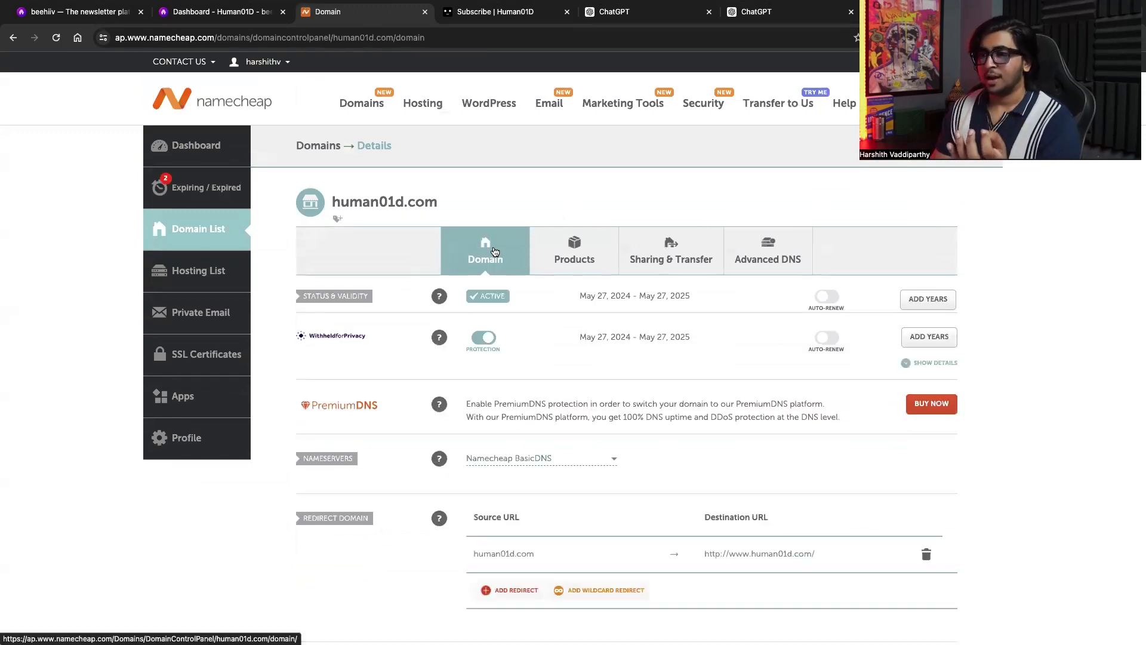
# Open the Advanced DNS settings of human01d.com.
pyautogui.scroll(-1, 496, 251)
pyautogui.scroll(-1, 496, 251)
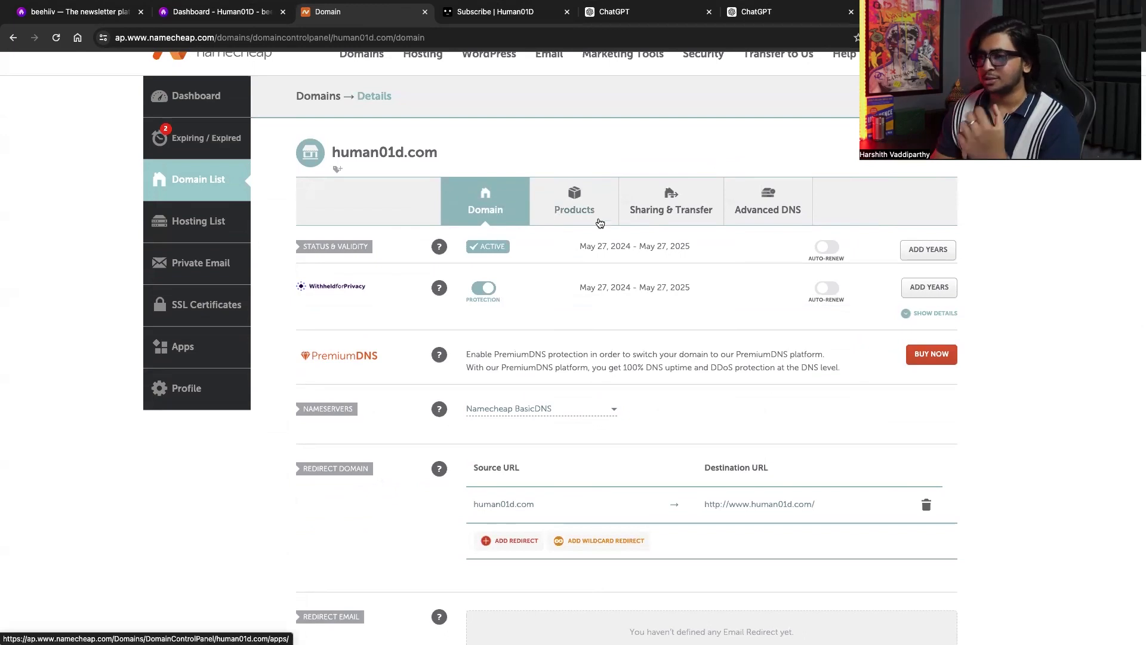
pyautogui.click(740, 210)
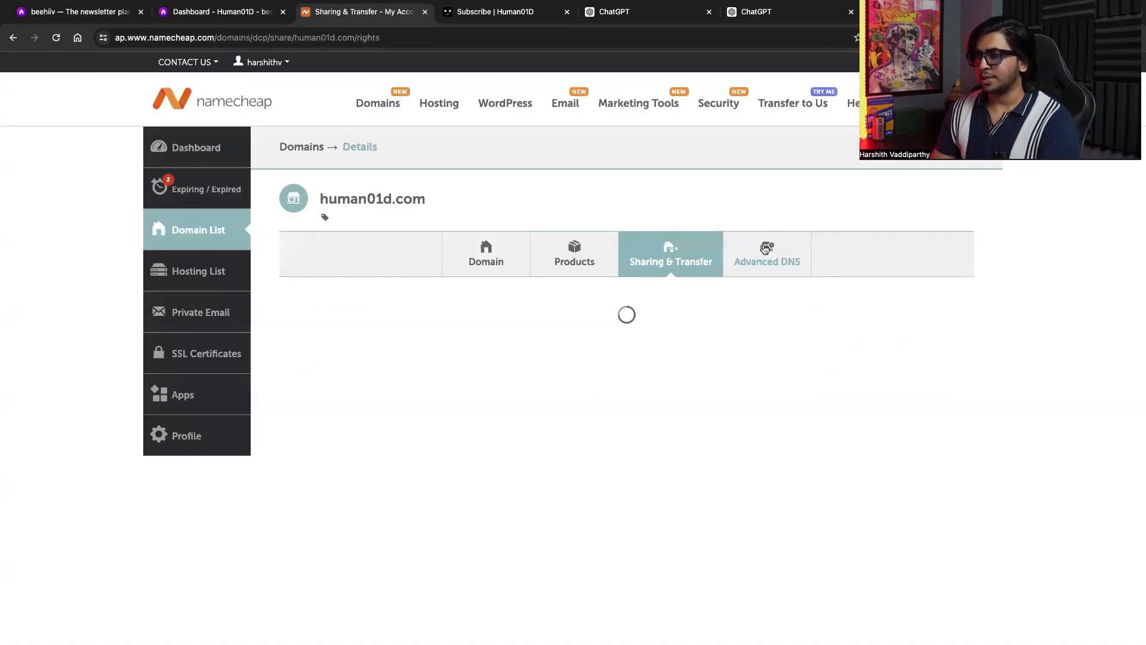
pyautogui.click(783, 255)
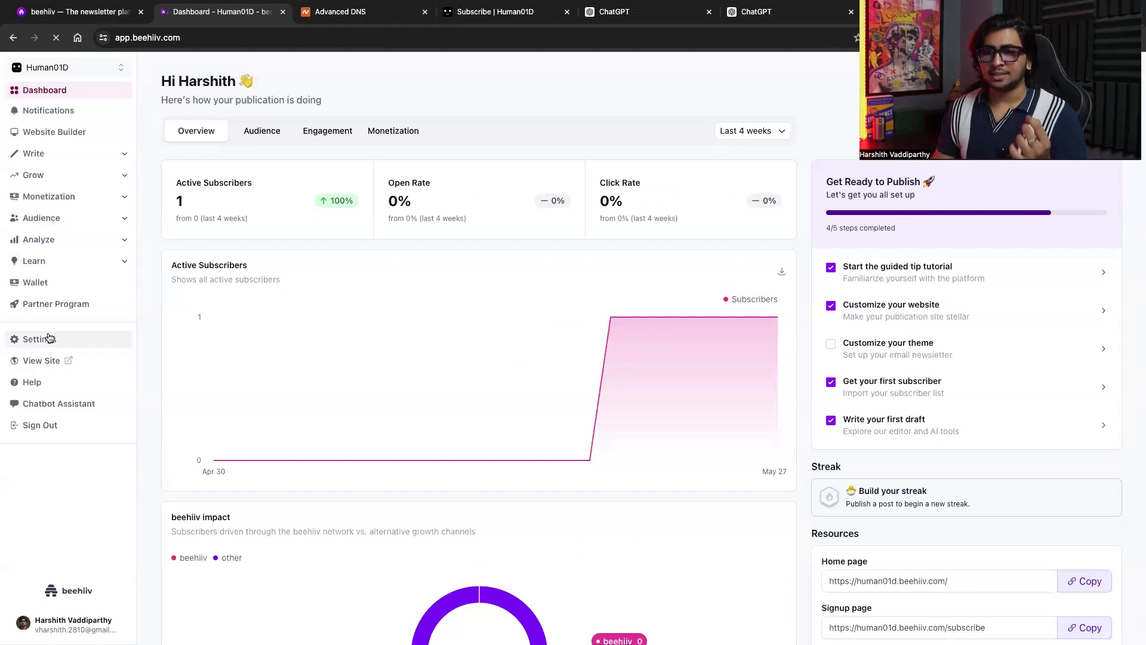
# Switch to beehiiv and open the domain settings of the Human01D publication.
pyautogui.click(49, 337)
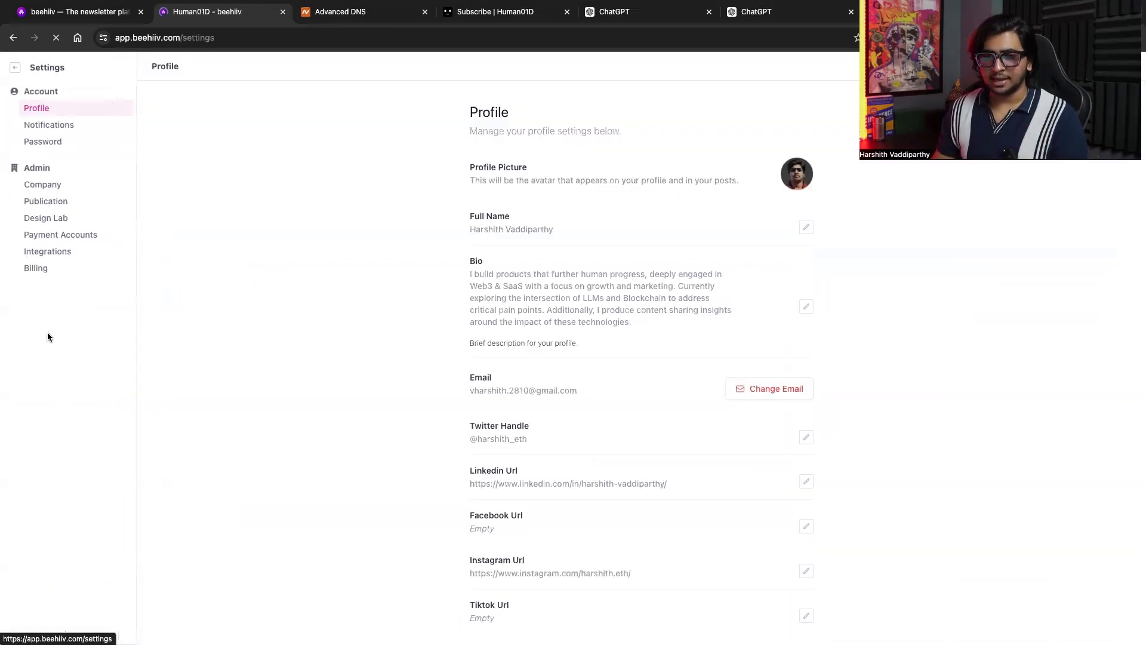
pyautogui.click(38, 201)
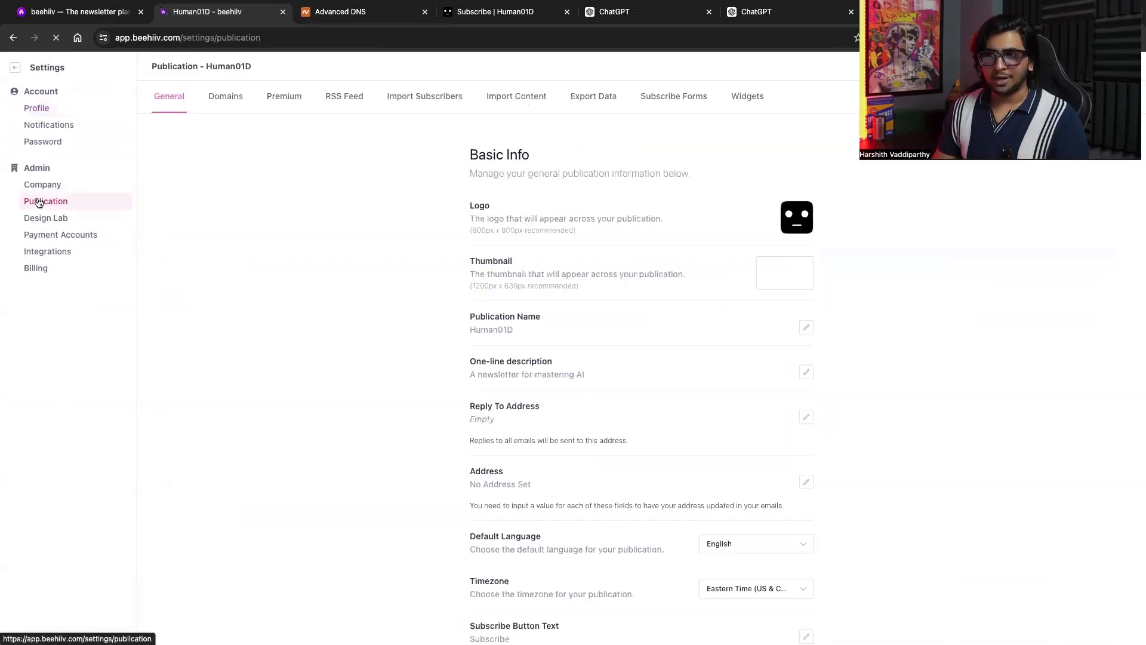
pyautogui.click(229, 113)
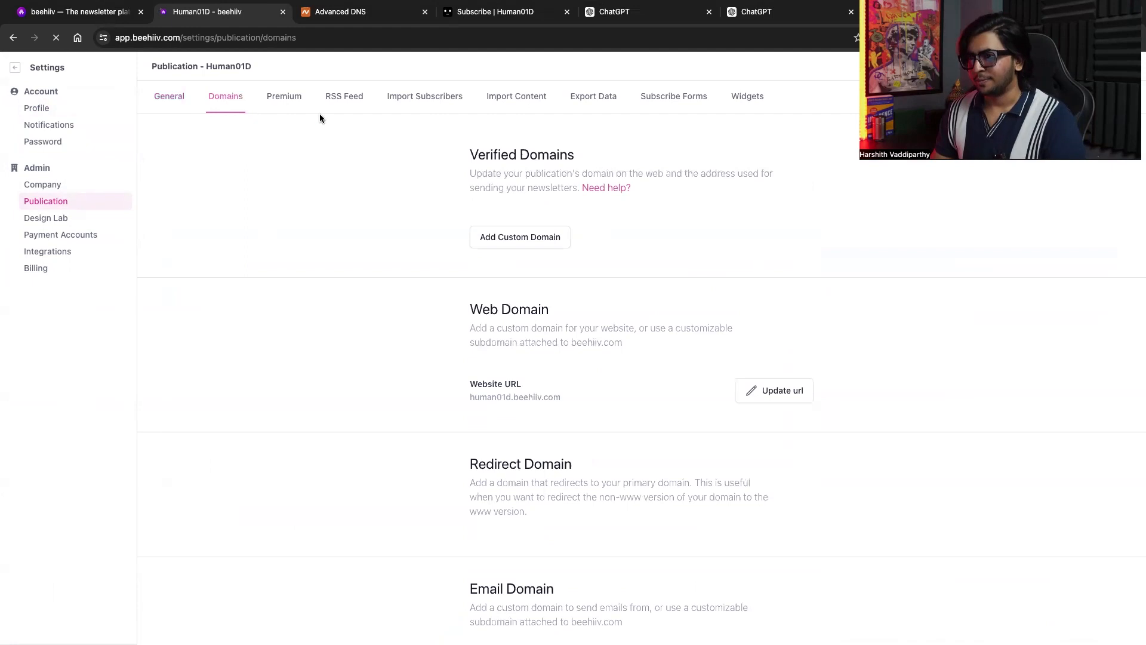
pyautogui.moveTo(515, 177); pyautogui.dragTo(627, 204)
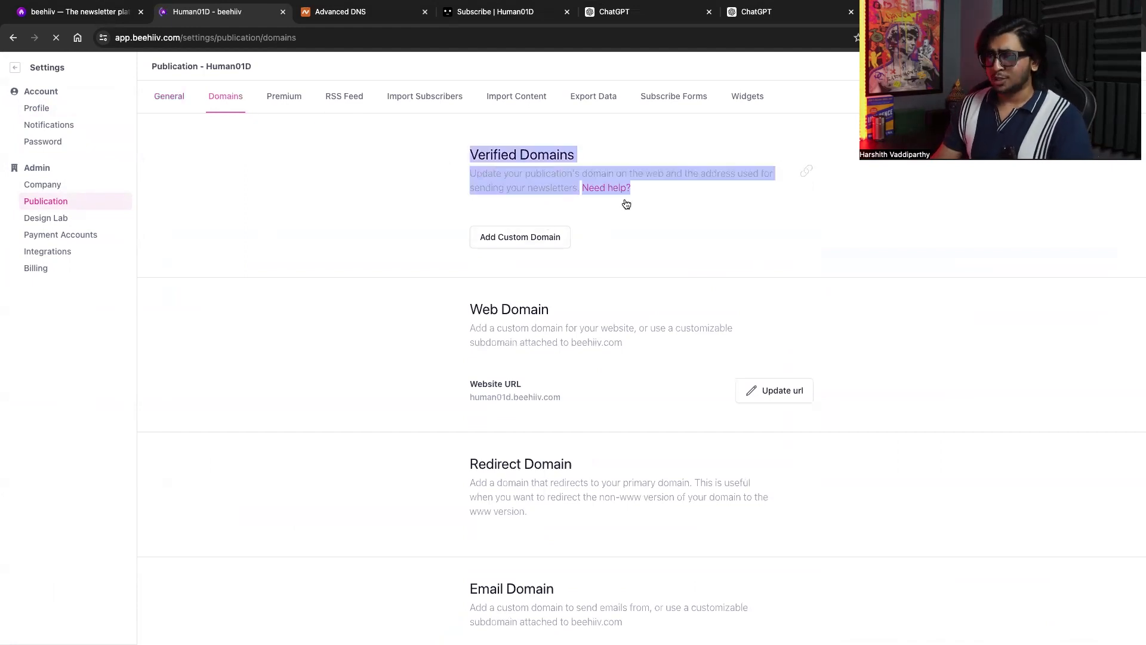
pyautogui.click(497, 177)
pyautogui.click(488, 236)
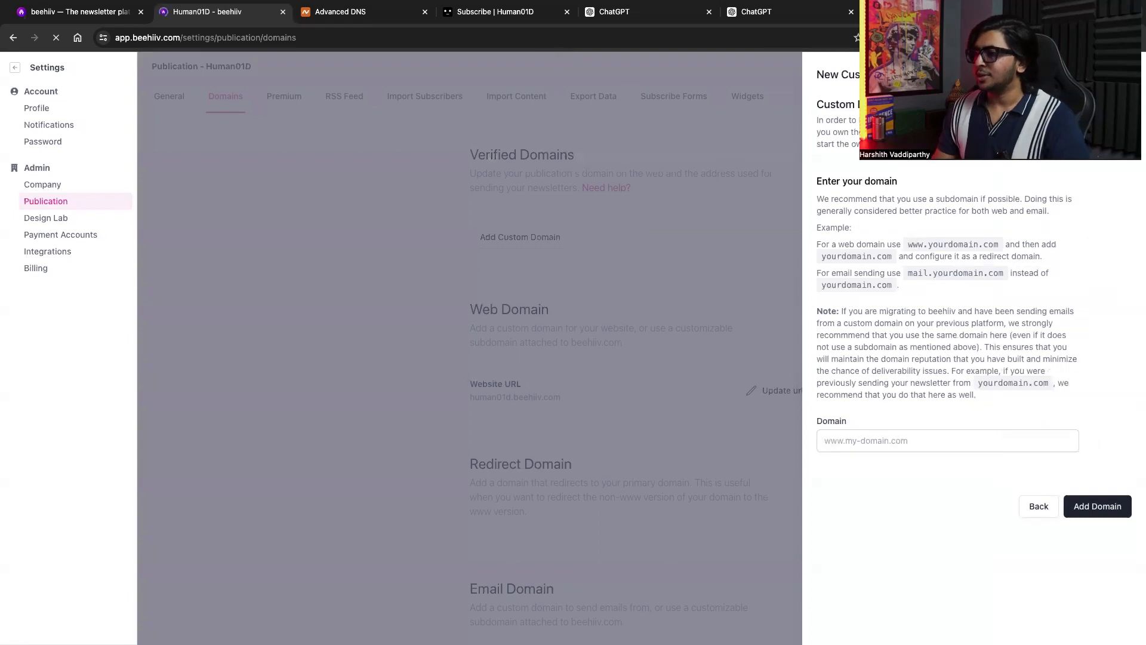
pyautogui.moveTo(815, 103); pyautogui.dragTo(964, 305)
pyautogui.click(964, 305)
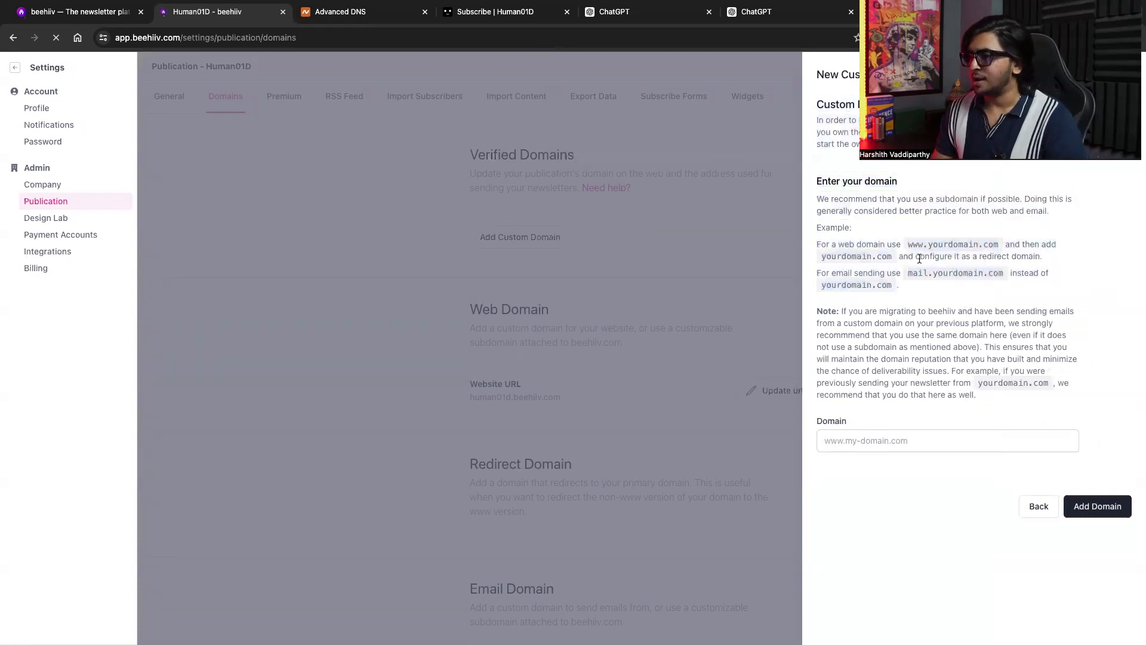
pyautogui.moveTo(908, 246); pyautogui.dragTo(992, 245)
pyautogui.click(912, 443)
pyautogui.write('w')
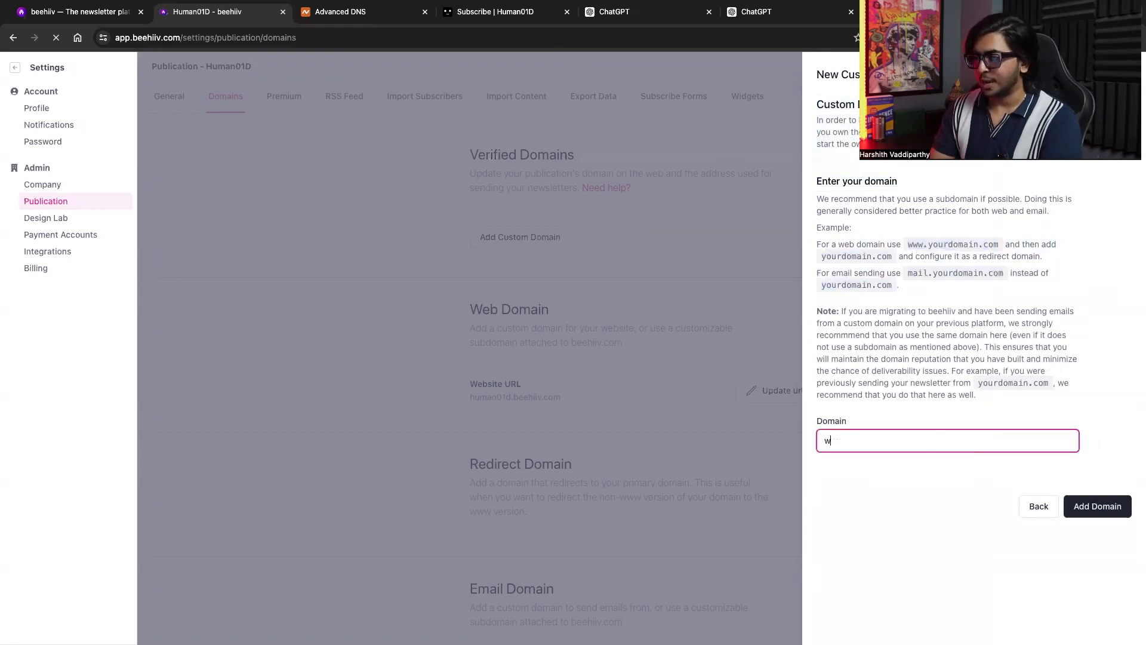
pyautogui.write('ww.h')
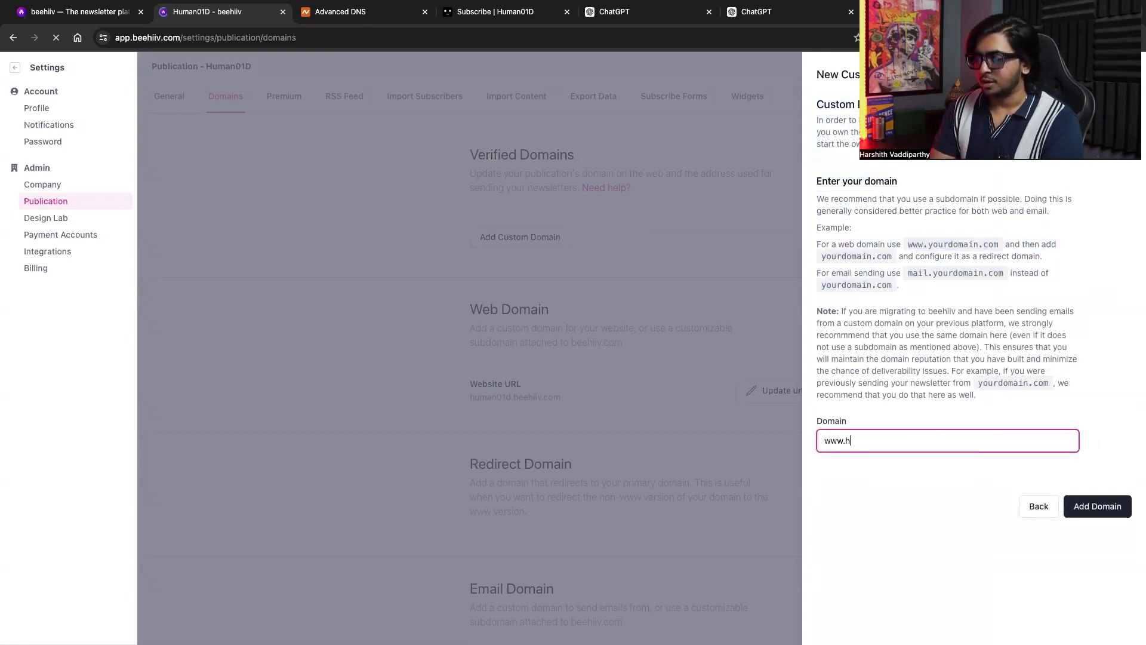
pyautogui.write('uman01')
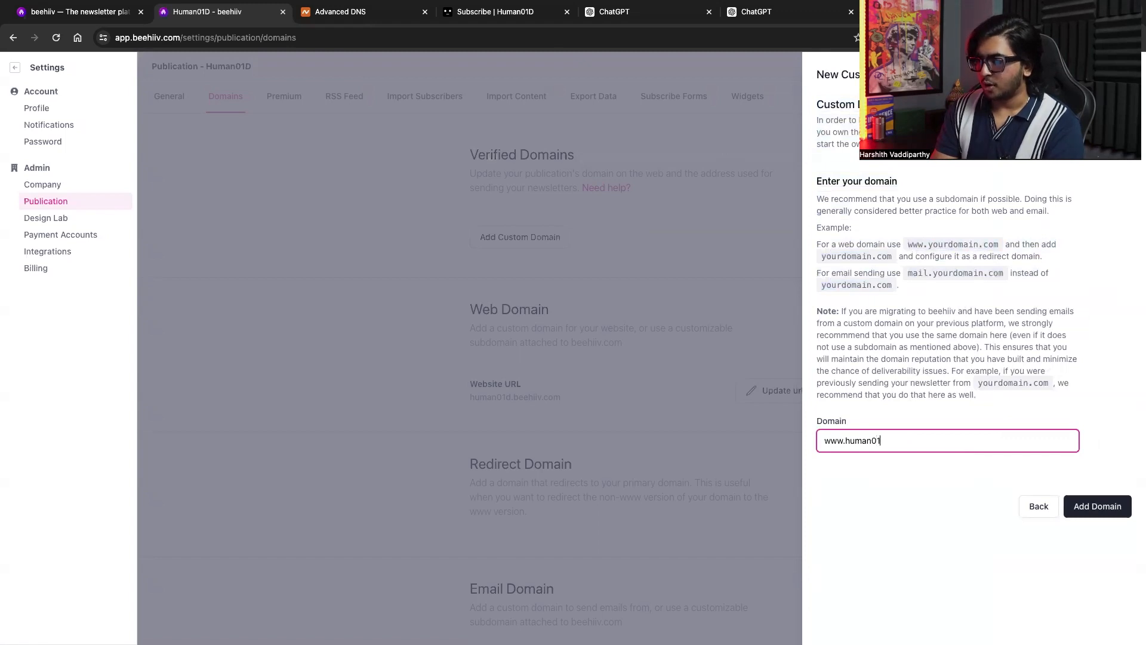
pyautogui.write('d.com')
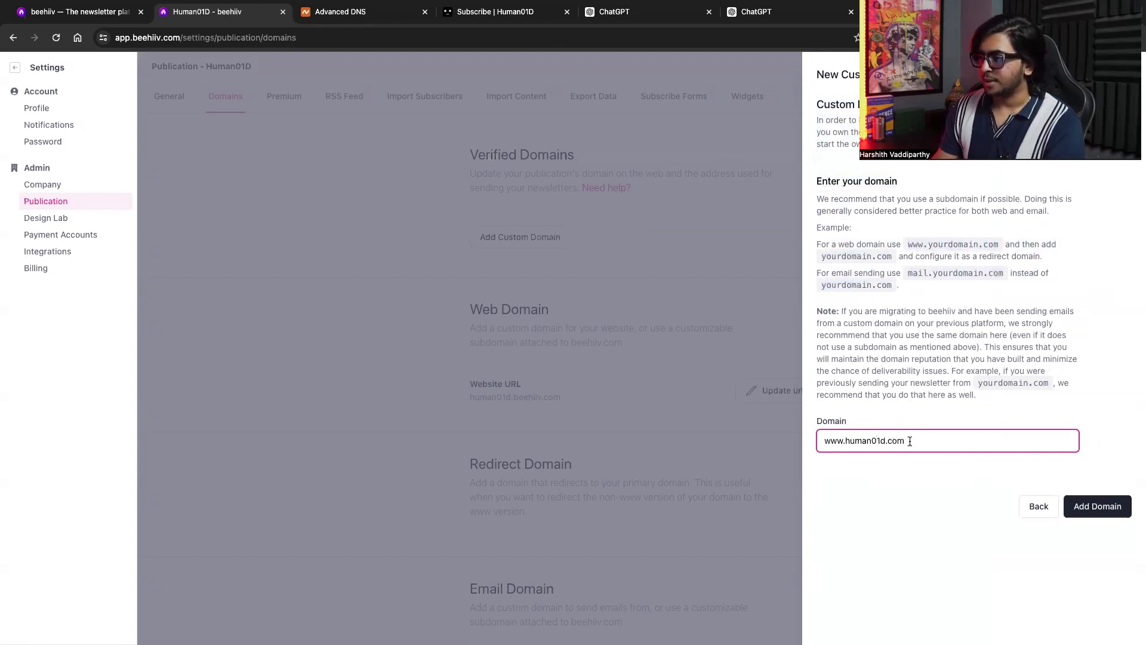
pyautogui.click(1087, 504)
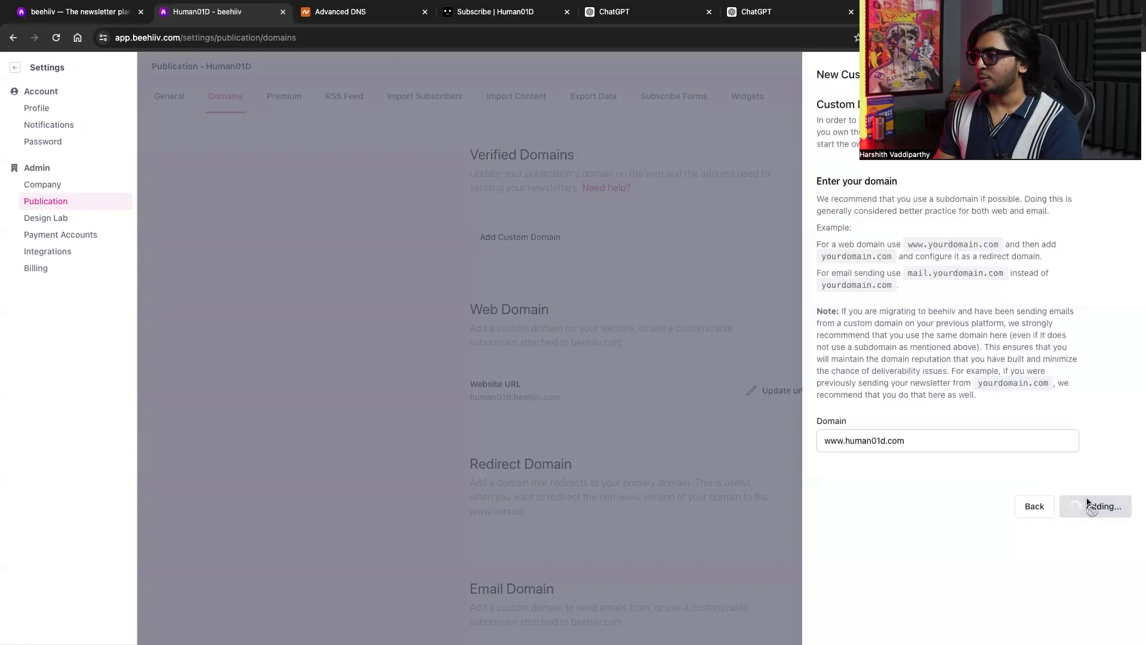
pyautogui.click(758, 241)
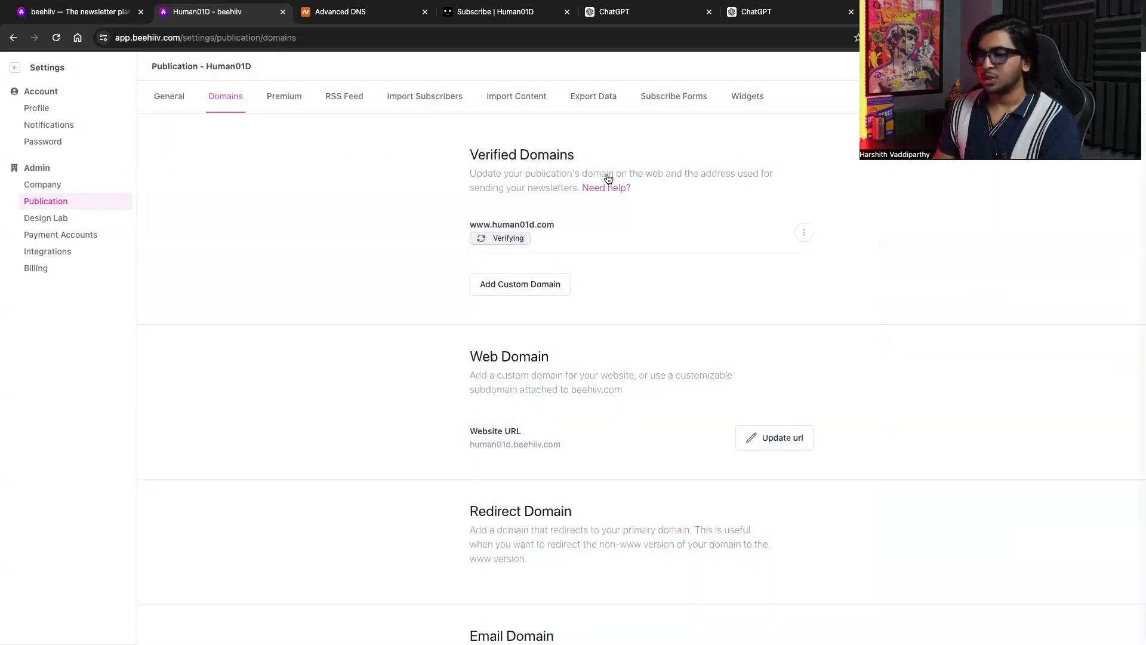
pyautogui.click(510, 242)
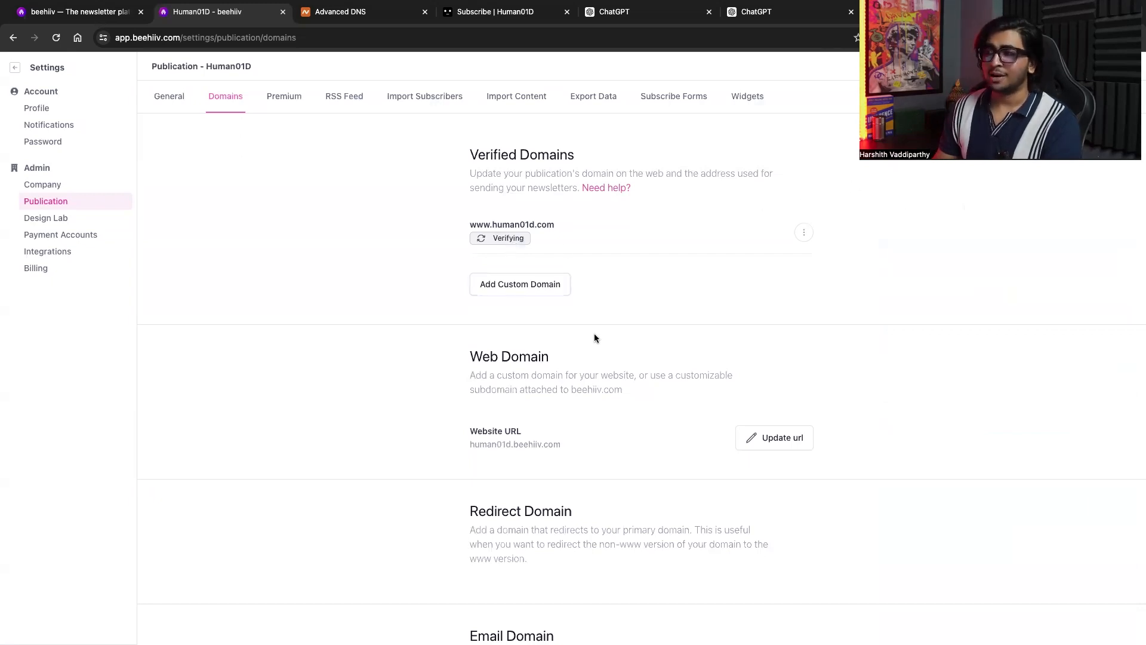
# Add the root domain human01d.com as a second custom domain and close the form.
pyautogui.click(557, 286)
pyautogui.click(962, 441)
pyautogui.write('human01')
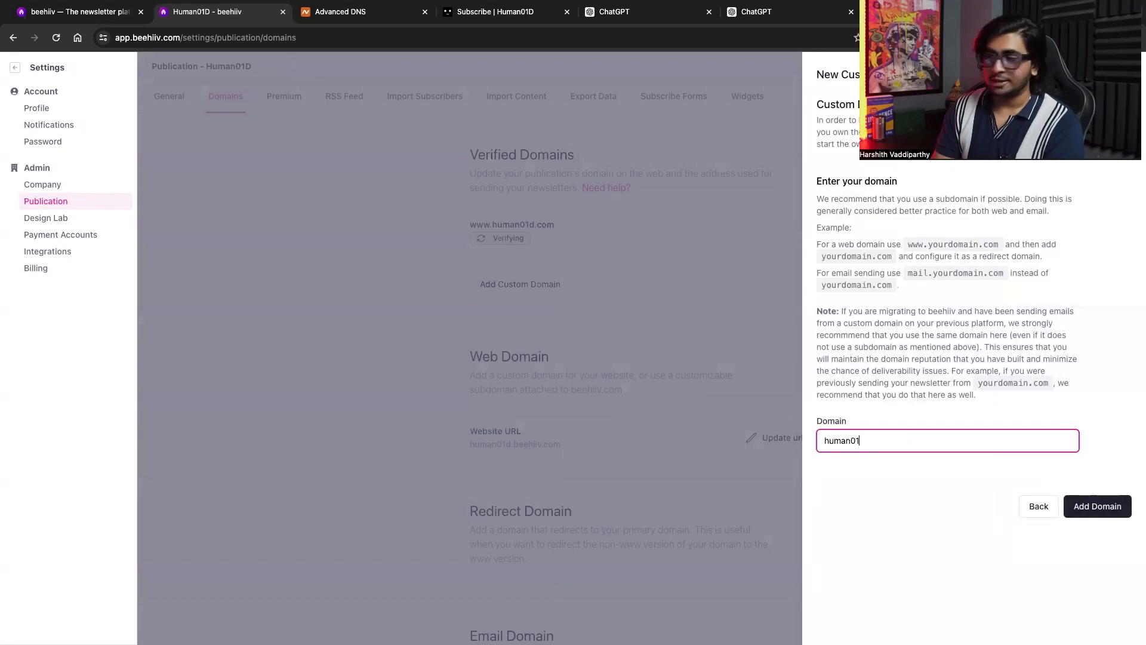
pyautogui.write('d.com')
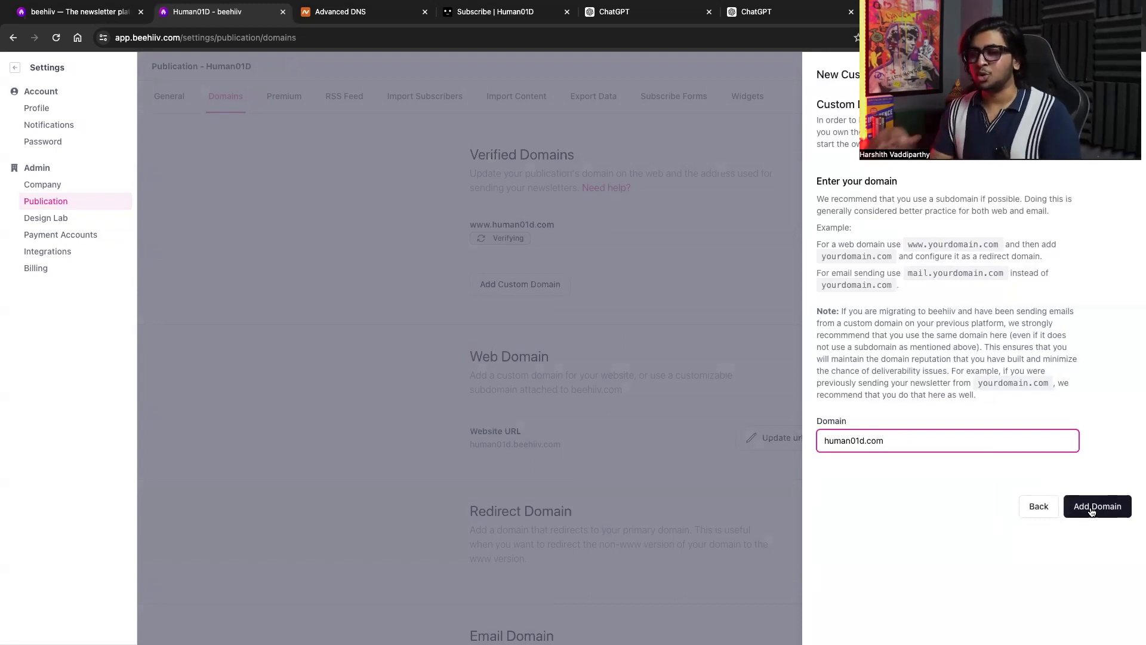
pyautogui.click(1091, 509)
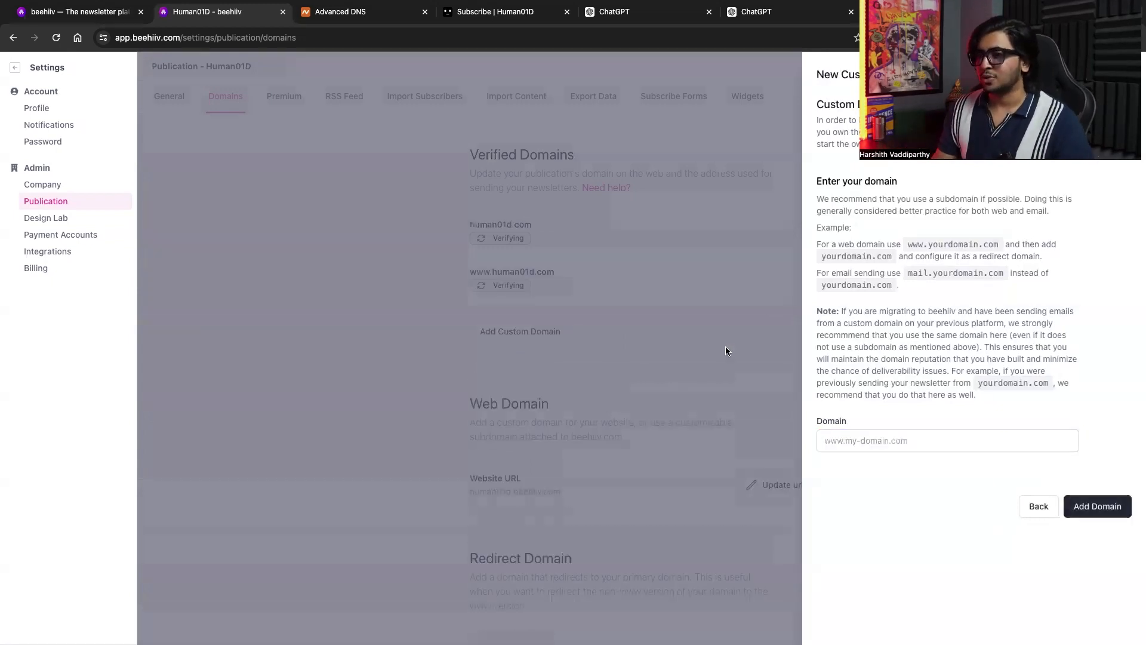
pyautogui.click(706, 347)
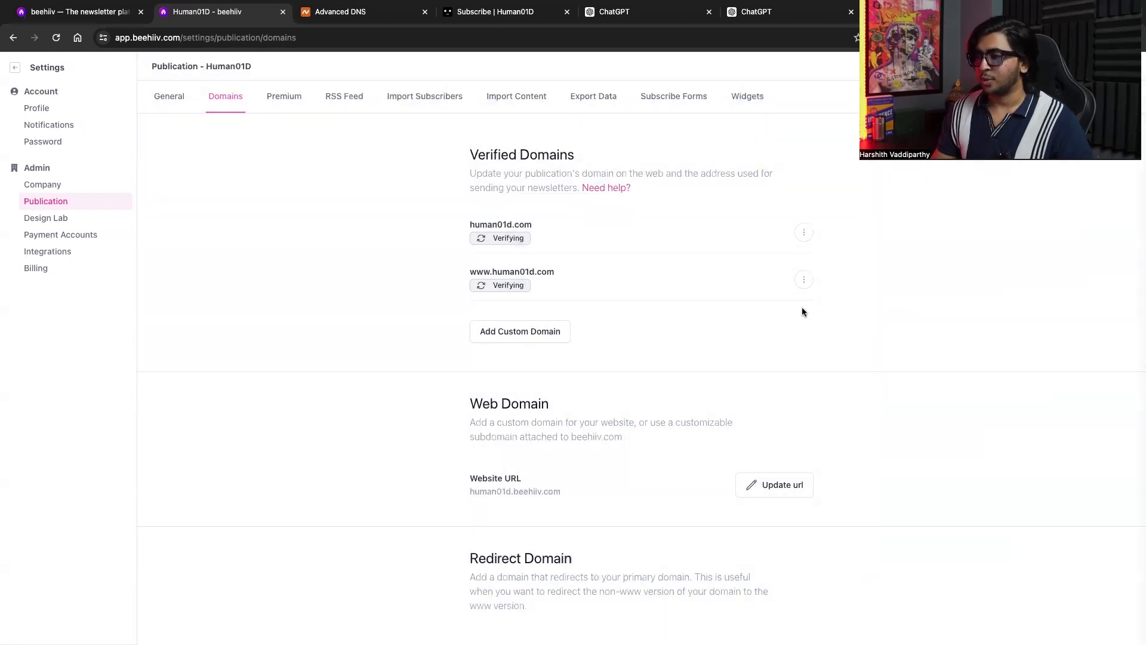
# Examine the web, redirect and email domain sections, including the website URL editor, without changing anything.
pyautogui.scroll(-3, 797, 295)
pyautogui.click(772, 306)
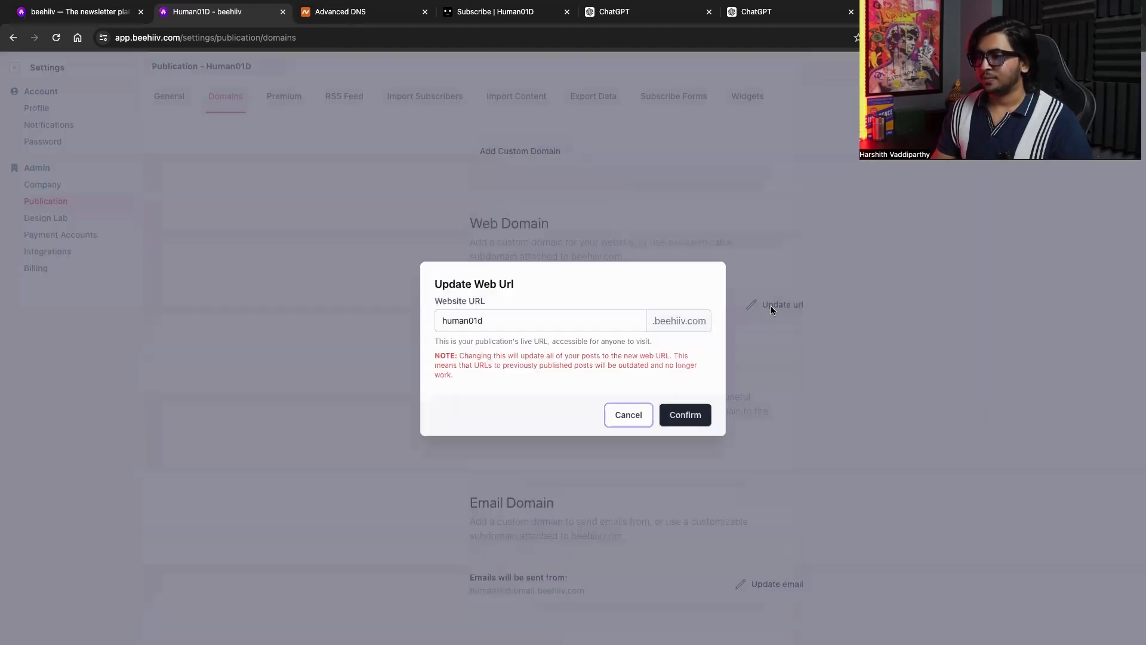
pyautogui.click(628, 414)
pyautogui.scroll(-2, 508, 308)
pyautogui.scroll(-1, 642, 343)
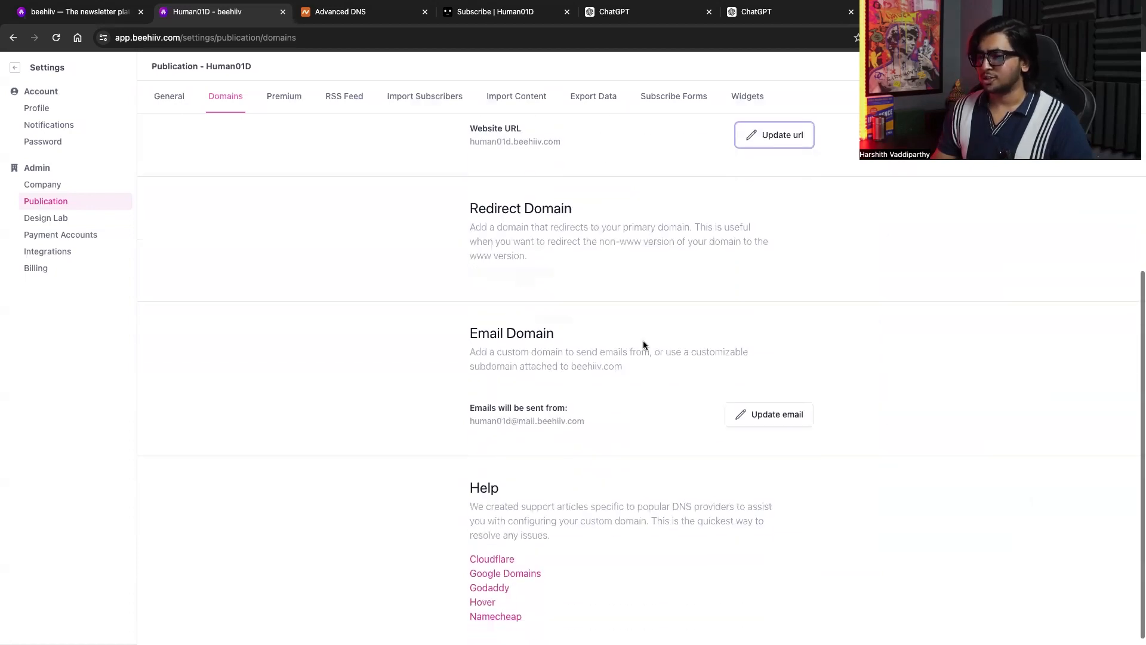
pyautogui.scroll(3, 644, 347)
pyautogui.scroll(4, 645, 346)
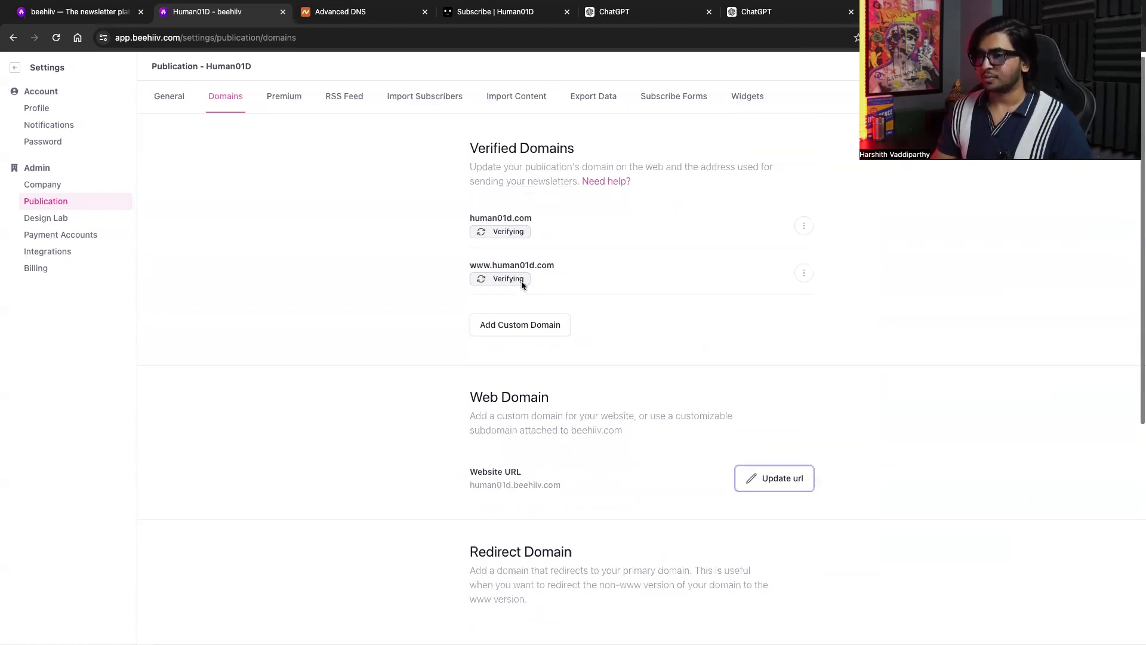
# Open the verification details with the required DNS record for human01d.com.
pyautogui.click(806, 275)
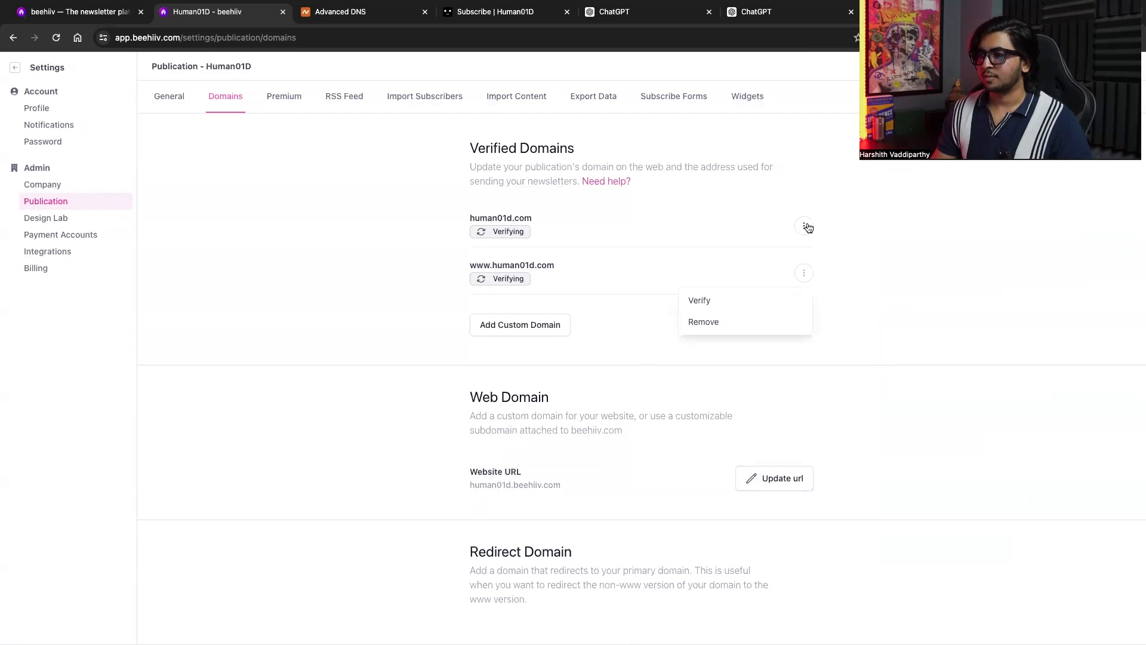
pyautogui.click(806, 227)
pyautogui.click(772, 251)
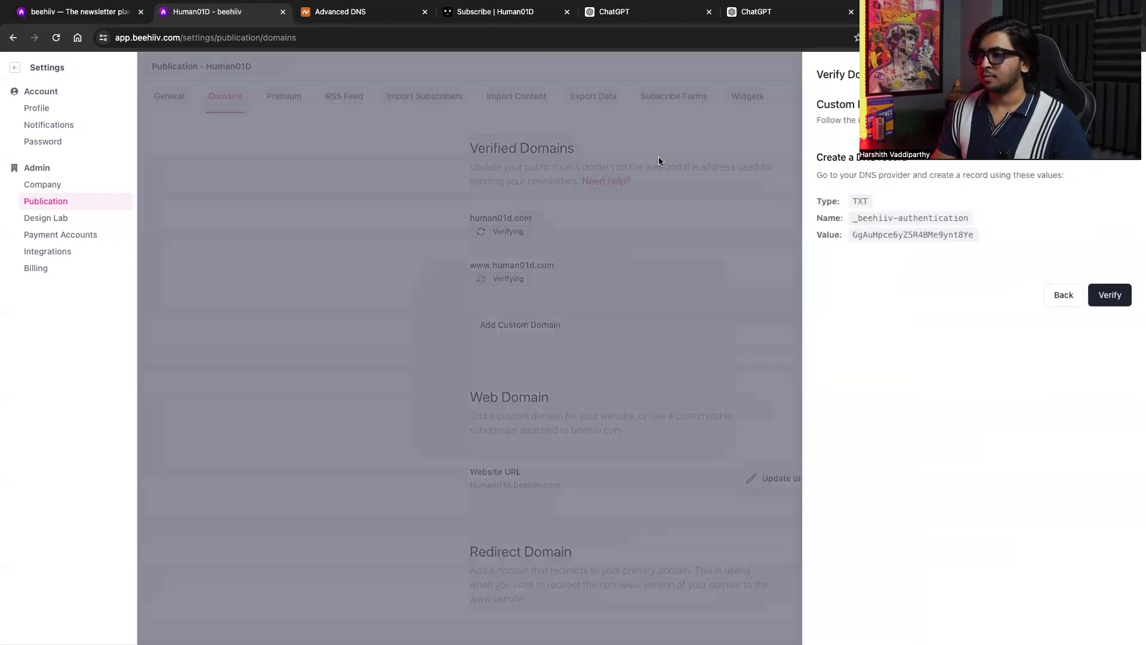
# Close the verification details, reopen them for human01d.com and examine the type, name and value of the required DNS record.
pyautogui.click(281, 77)
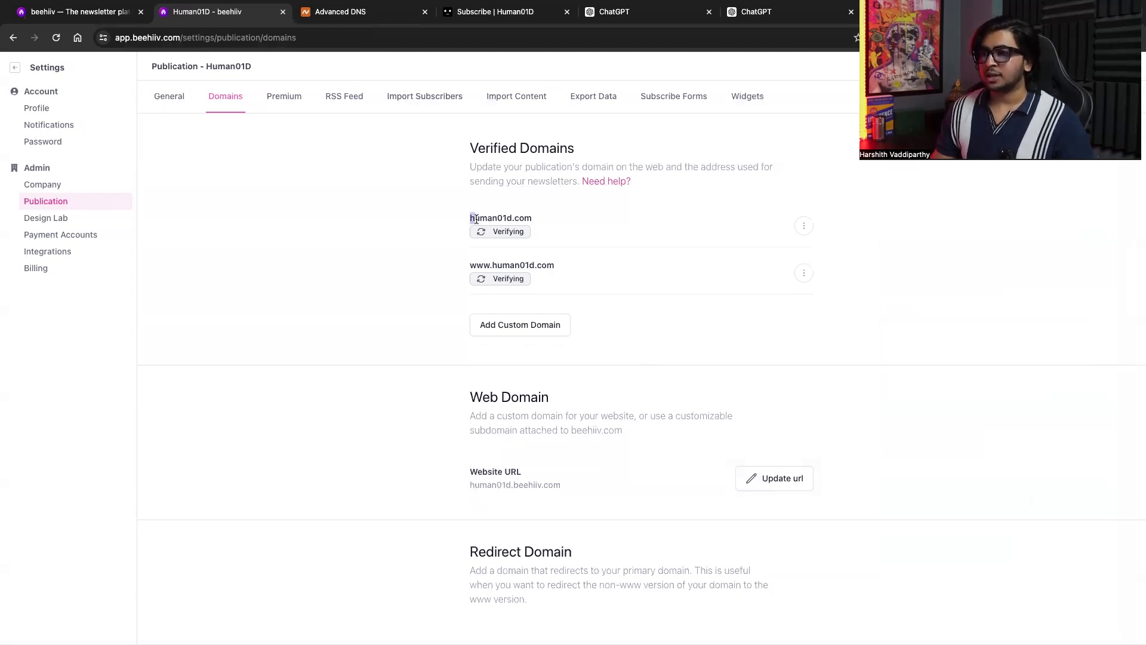
pyautogui.moveTo(476, 219); pyautogui.dragTo(543, 225)
pyautogui.click(810, 231)
pyautogui.click(749, 248)
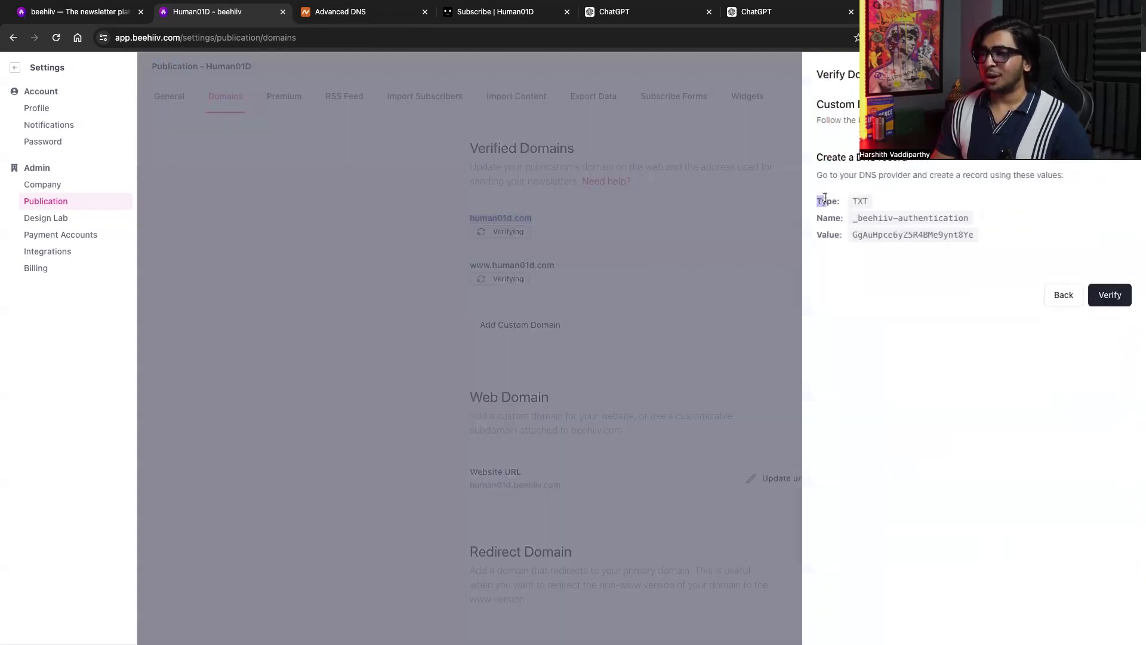
pyautogui.moveTo(816, 154); pyautogui.dragTo(990, 233)
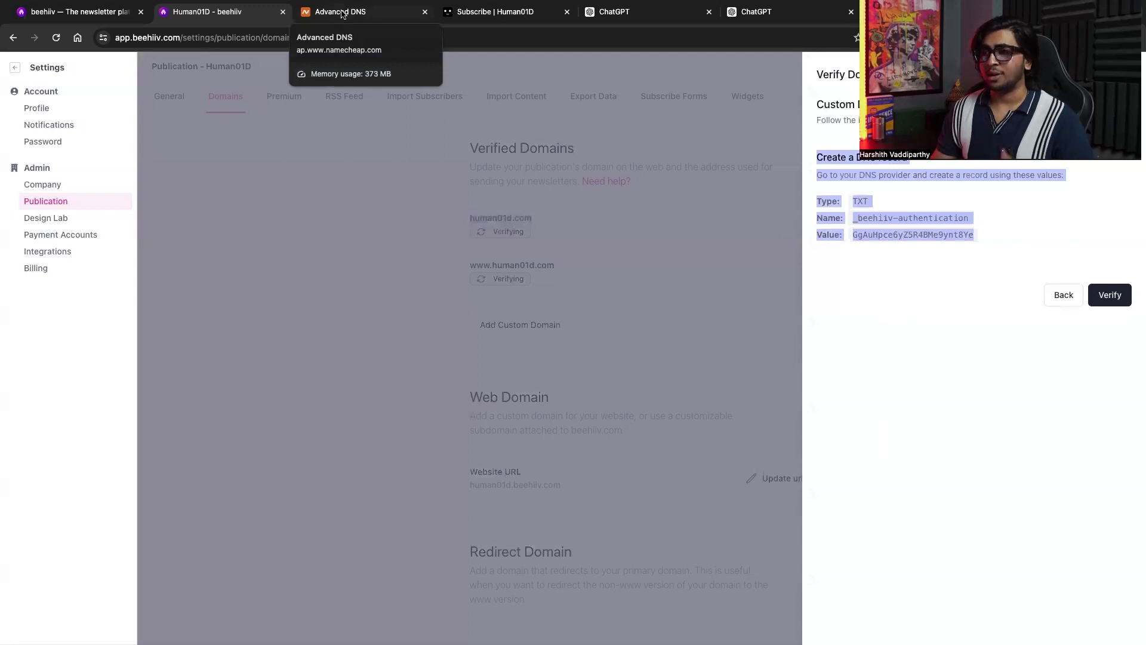
# Switch to Namecheap's advanced DNS settings and add a new host record of type TXT Record.
pyautogui.click(313, 13)
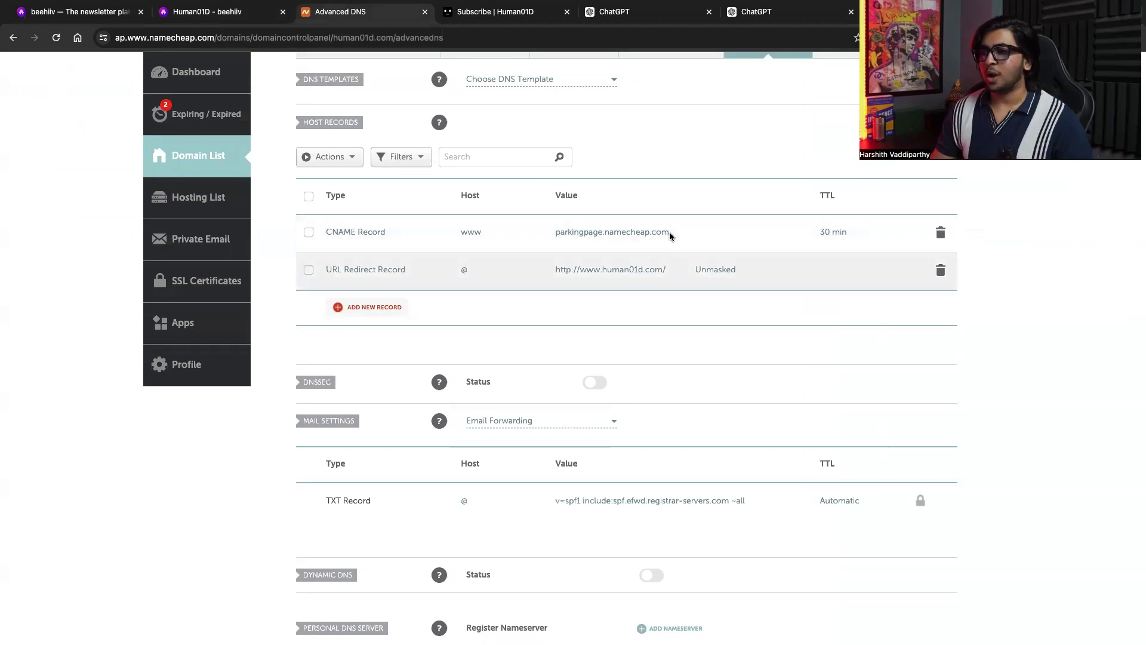
pyautogui.click(385, 307)
pyautogui.click(251, 9)
pyautogui.click(346, 12)
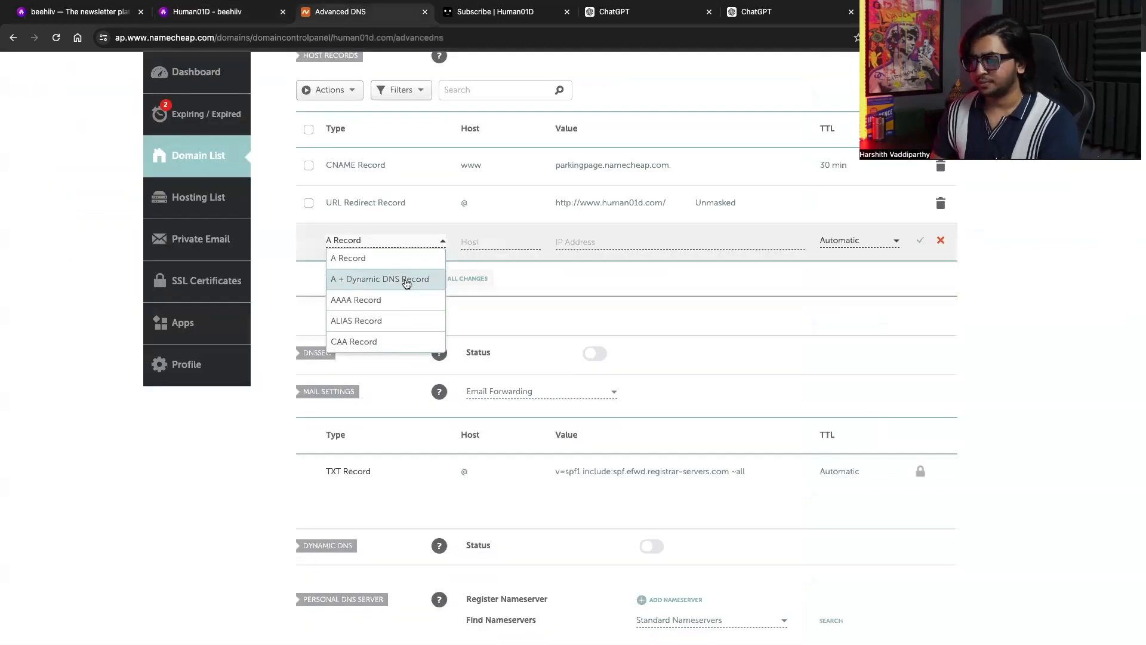
pyautogui.scroll(-3, 391, 269)
pyautogui.click(392, 317)
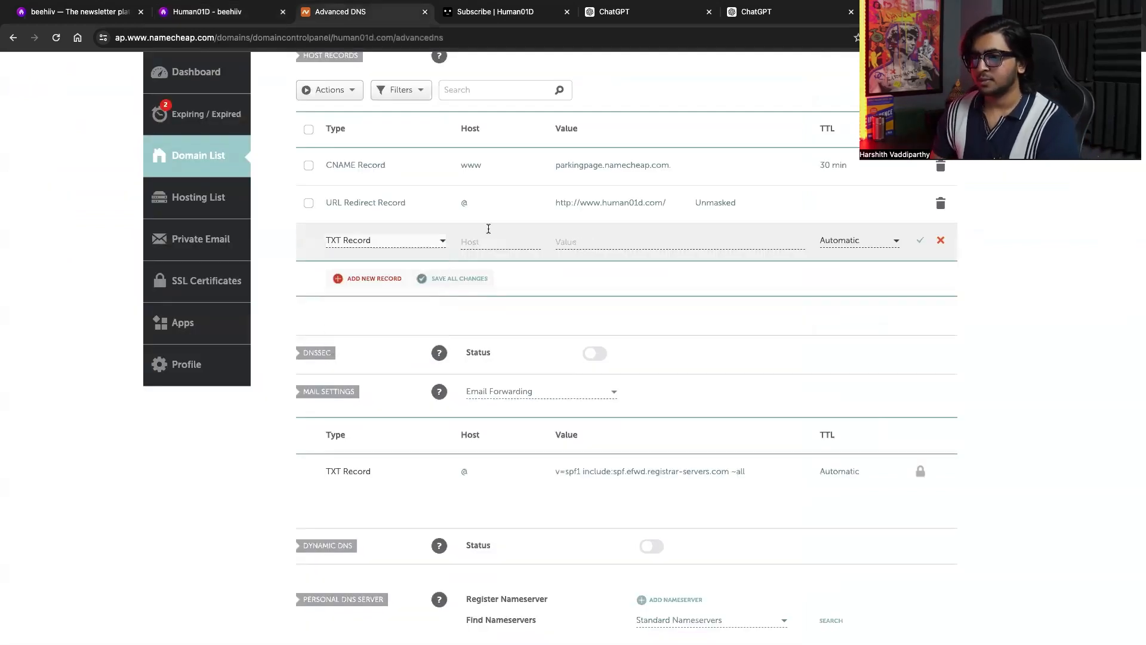
# Copy the record name _beehiiv-authentication from beehiiv and paste it as the new TXT record's host in Namecheap.
pyautogui.click(490, 240)
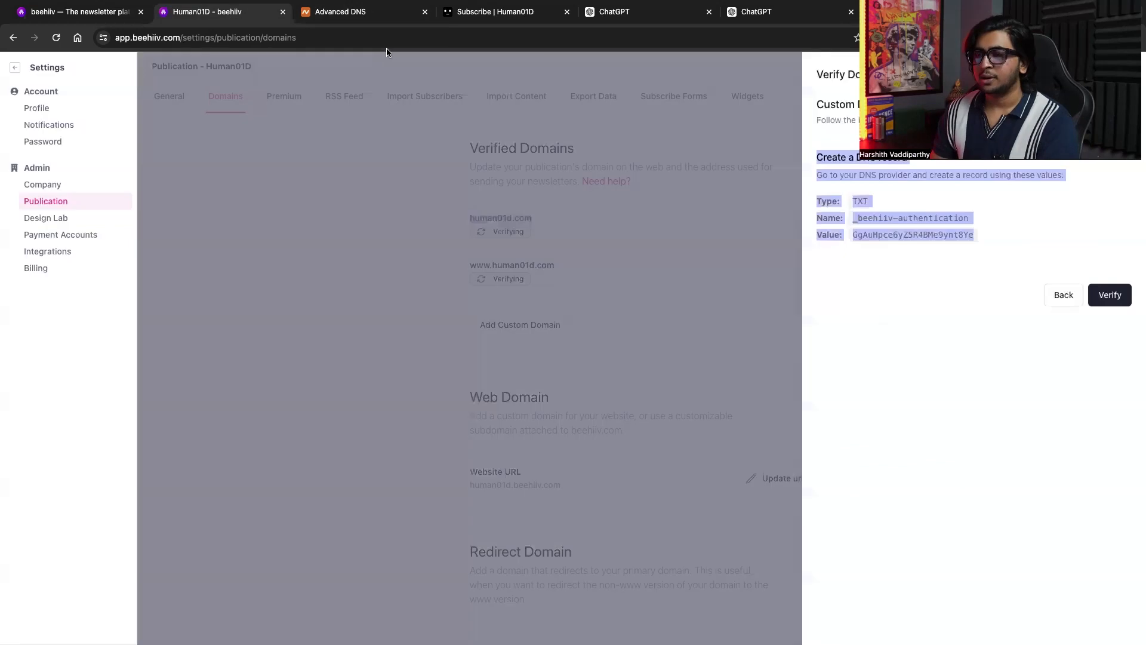
pyautogui.click(886, 222)
pyautogui.moveTo(853, 218); pyautogui.dragTo(971, 220)
pyautogui.hotkey('ctrl', 'c')
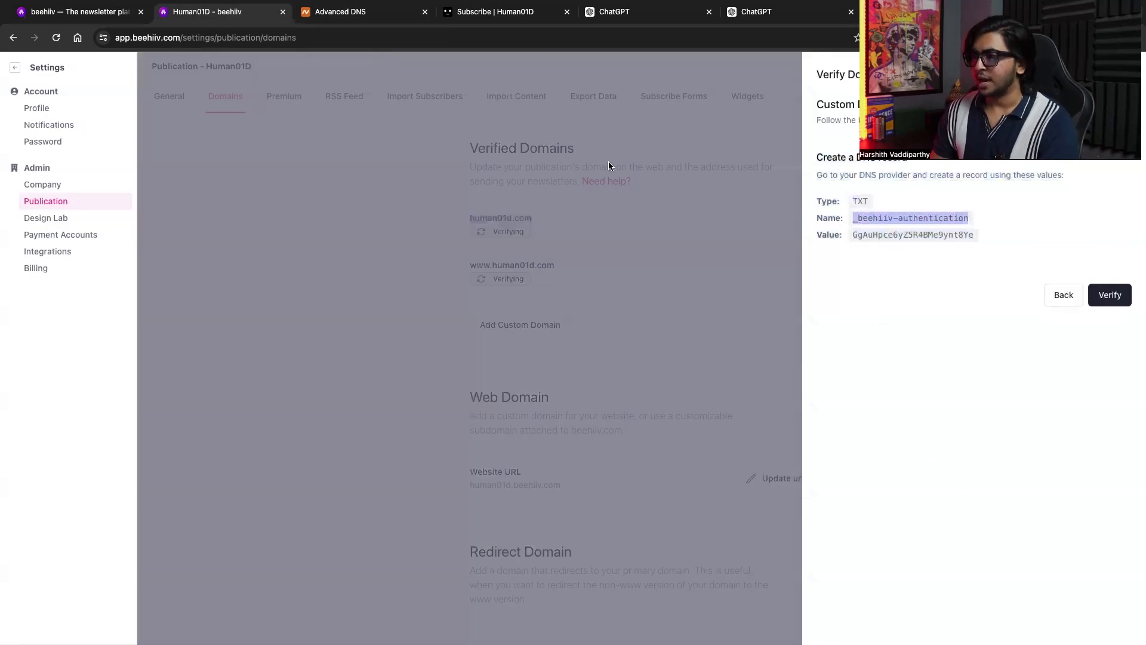
pyautogui.click(334, 13)
pyautogui.click(507, 237)
pyautogui.hotkey('ctrl', 'v')
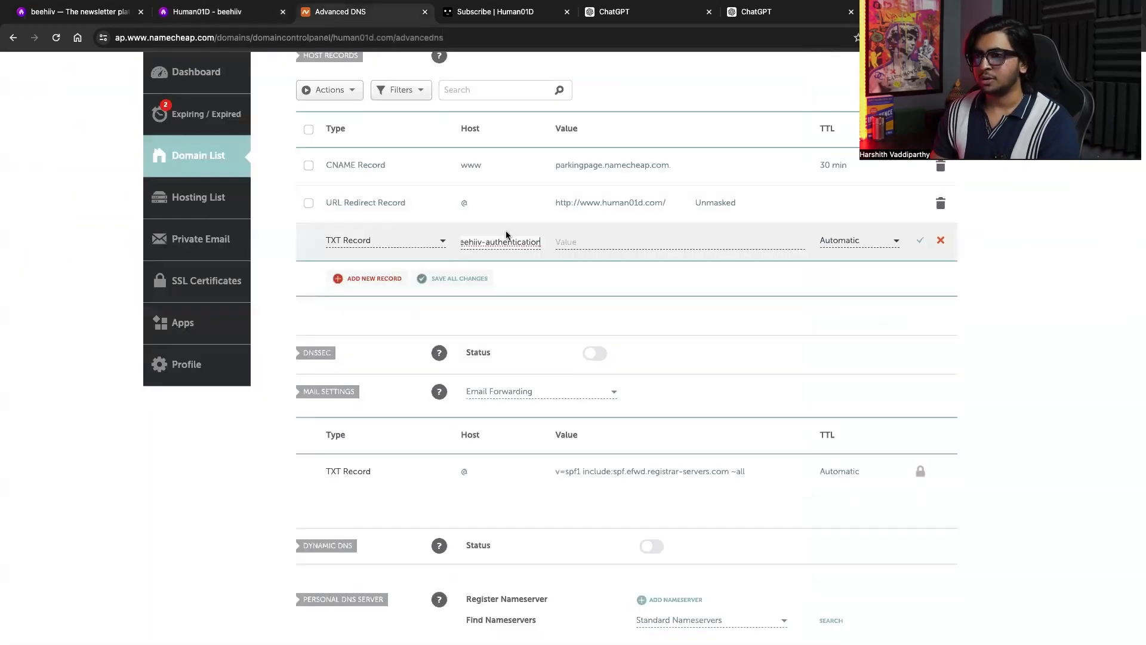
# Copy the verification token from beehiiv into the TXT record's value in Namecheap and save the record.
pyautogui.click(239, 13)
pyautogui.moveTo(853, 234); pyautogui.dragTo(981, 241)
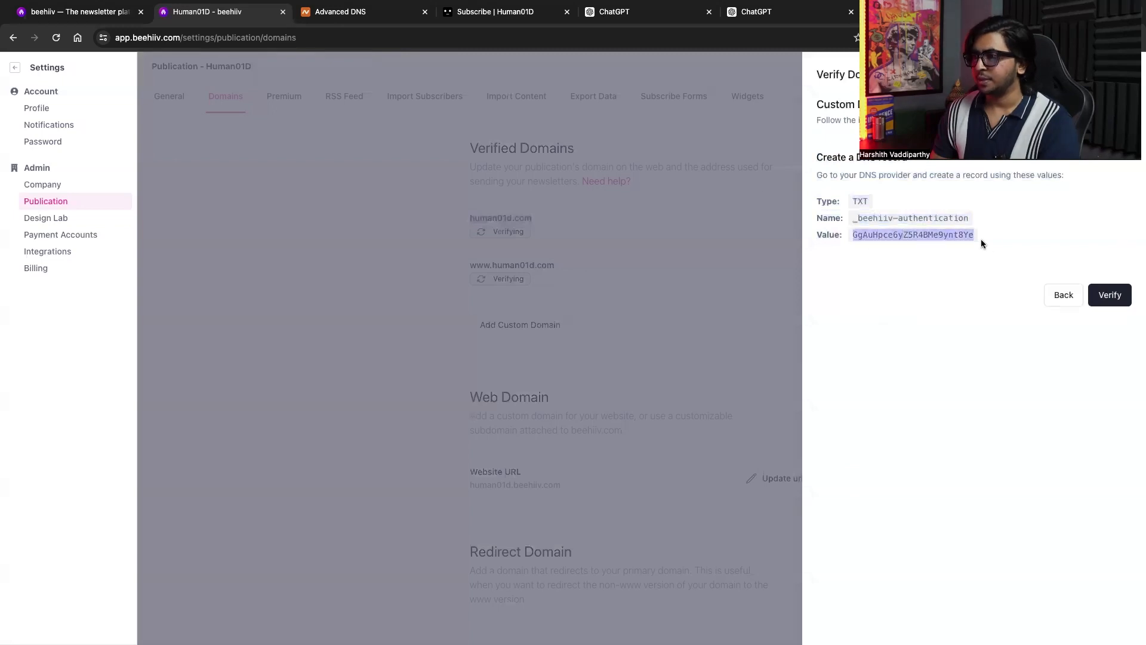
pyautogui.hotkey('ctrl', 'c')
pyautogui.click(366, 13)
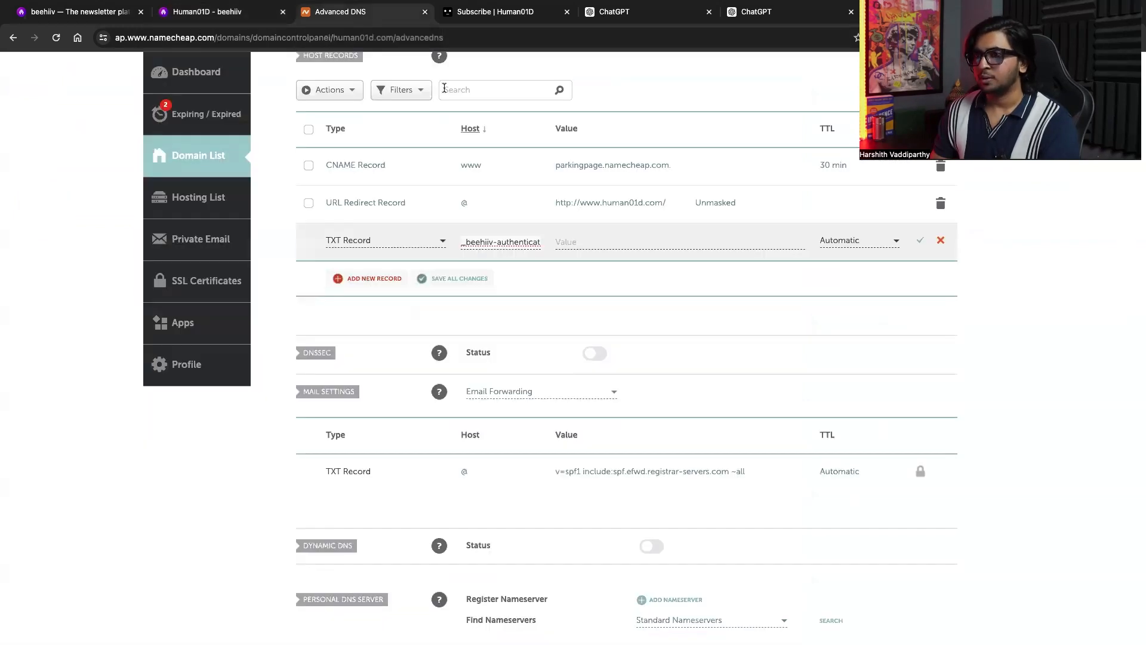
pyautogui.click(618, 237)
pyautogui.hotkey('ctrl', 'v')
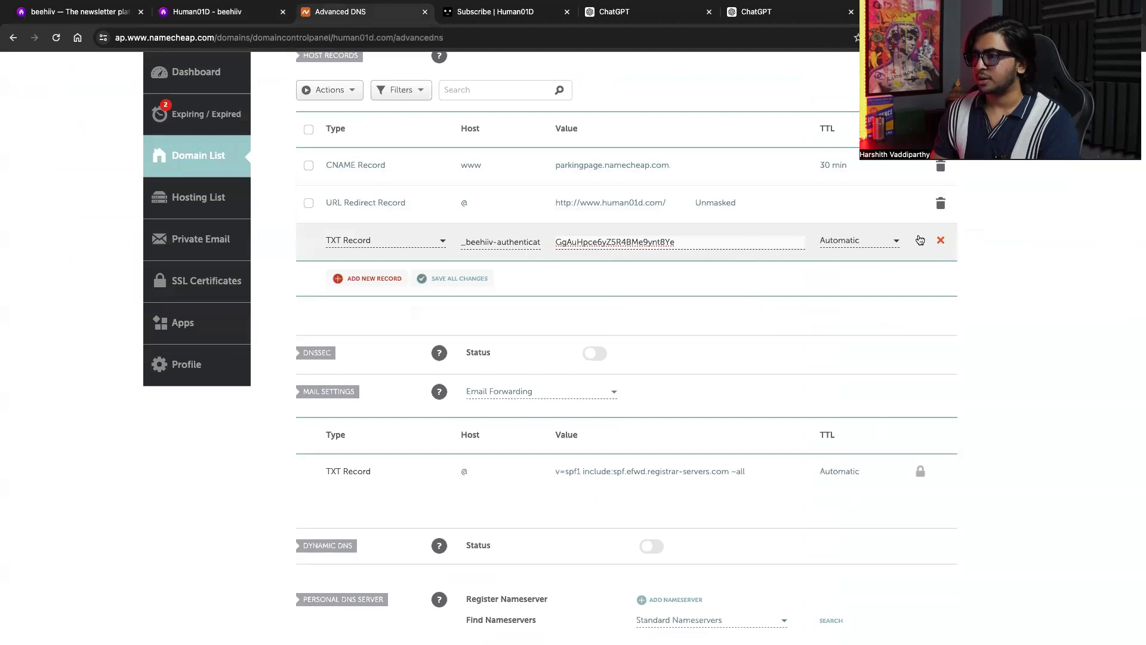
pyautogui.click(921, 241)
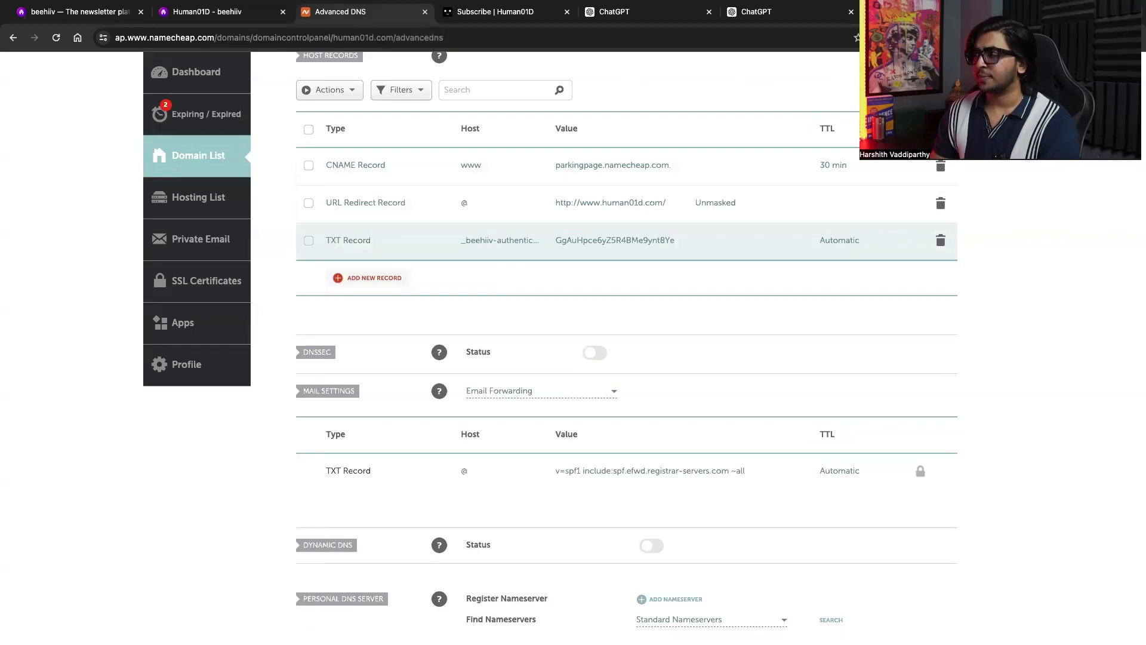
# Verify human01d.com in beehiiv and check the status of both domains in the verified domains list.
pyautogui.click(215, 16)
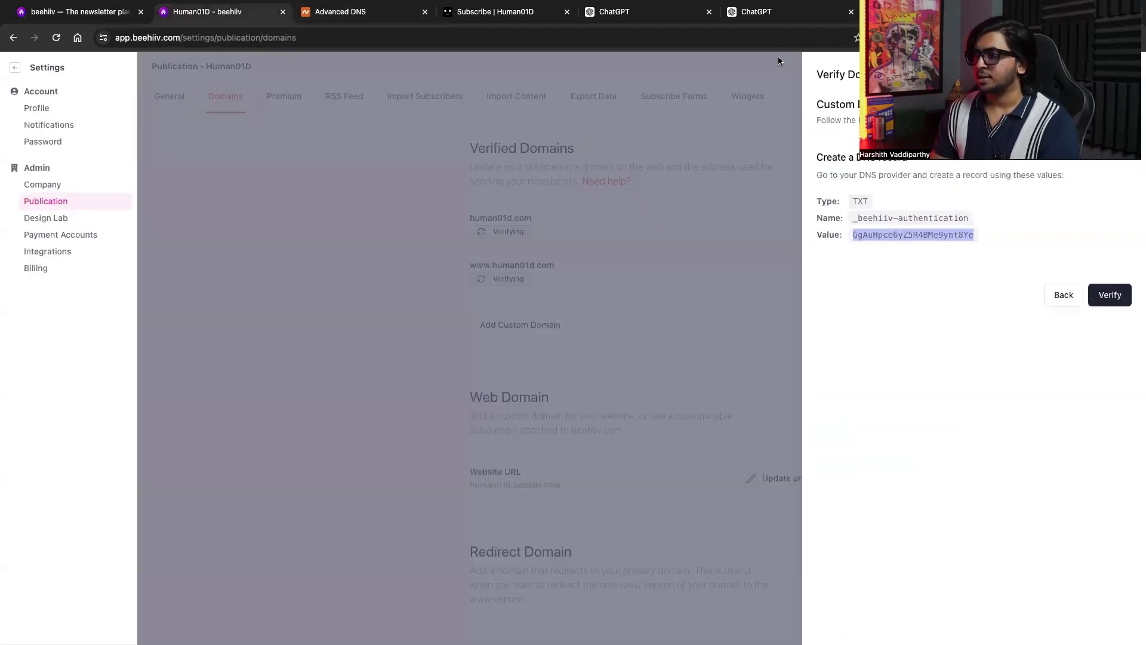
pyautogui.click(1113, 295)
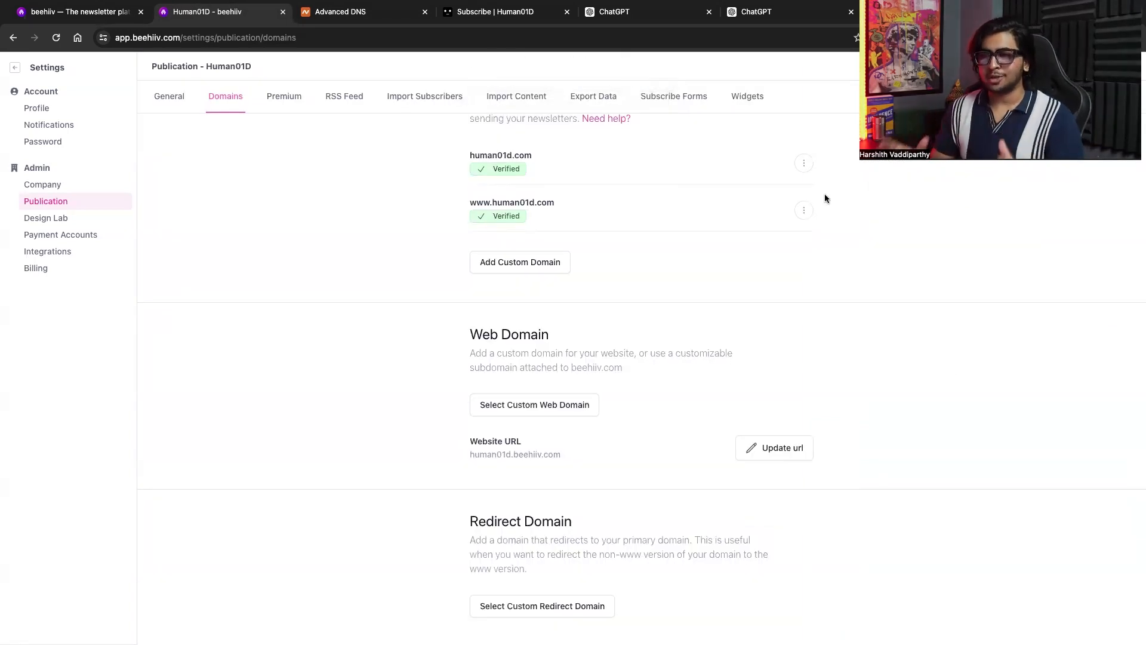
pyautogui.click(804, 167)
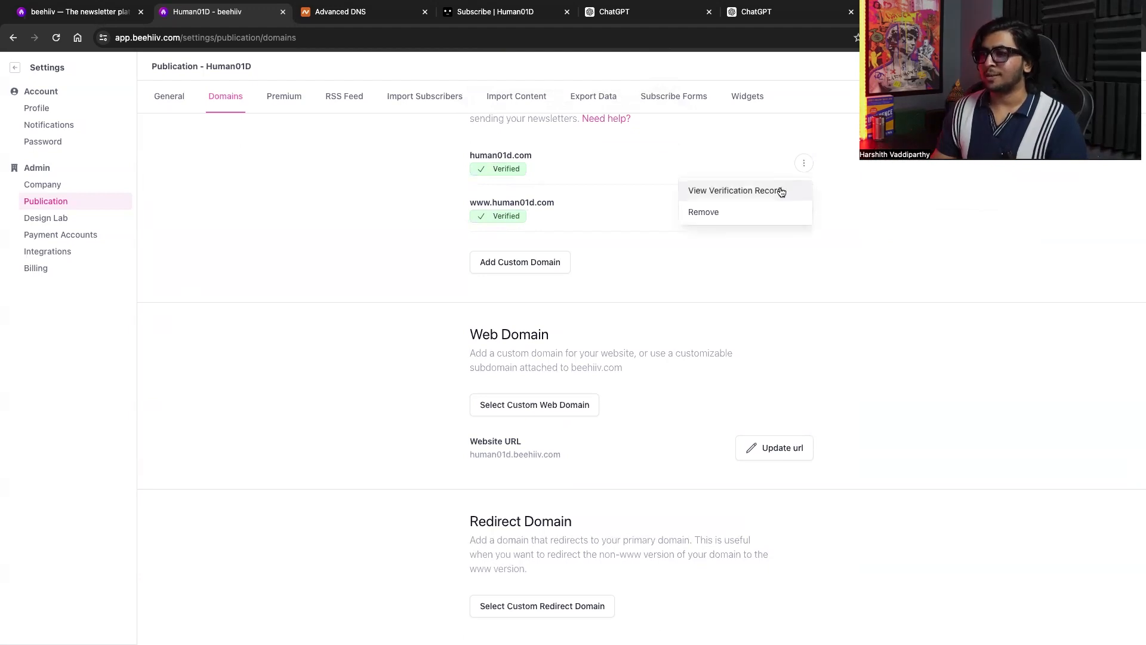
pyautogui.click(615, 172)
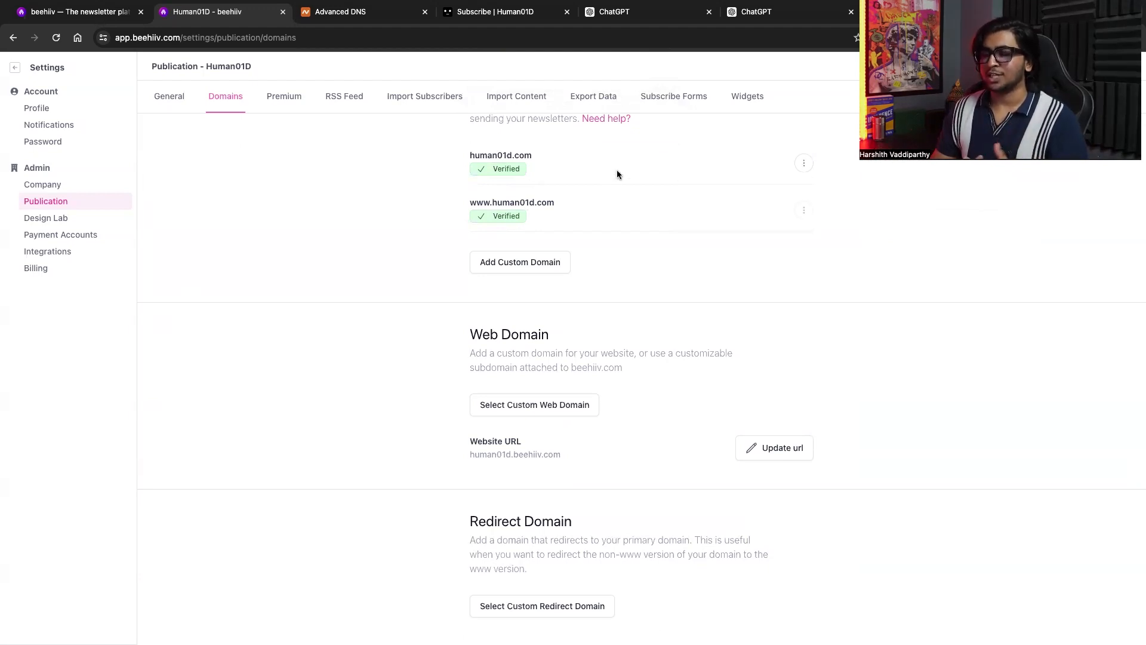
pyautogui.moveTo(464, 158); pyautogui.dragTo(562, 225)
pyautogui.click(573, 232)
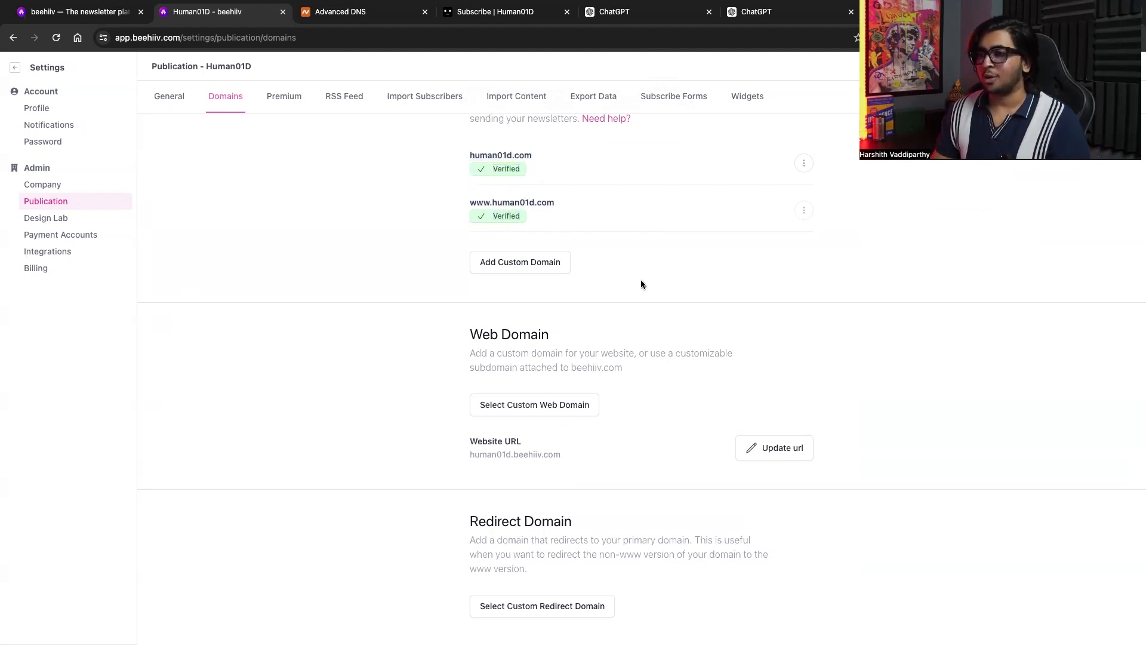
# Configure human01d.com as the custom web domain and examine the DNS record required for its setup.
pyautogui.scroll(-1, 639, 280)
pyautogui.scroll(-1, 641, 284)
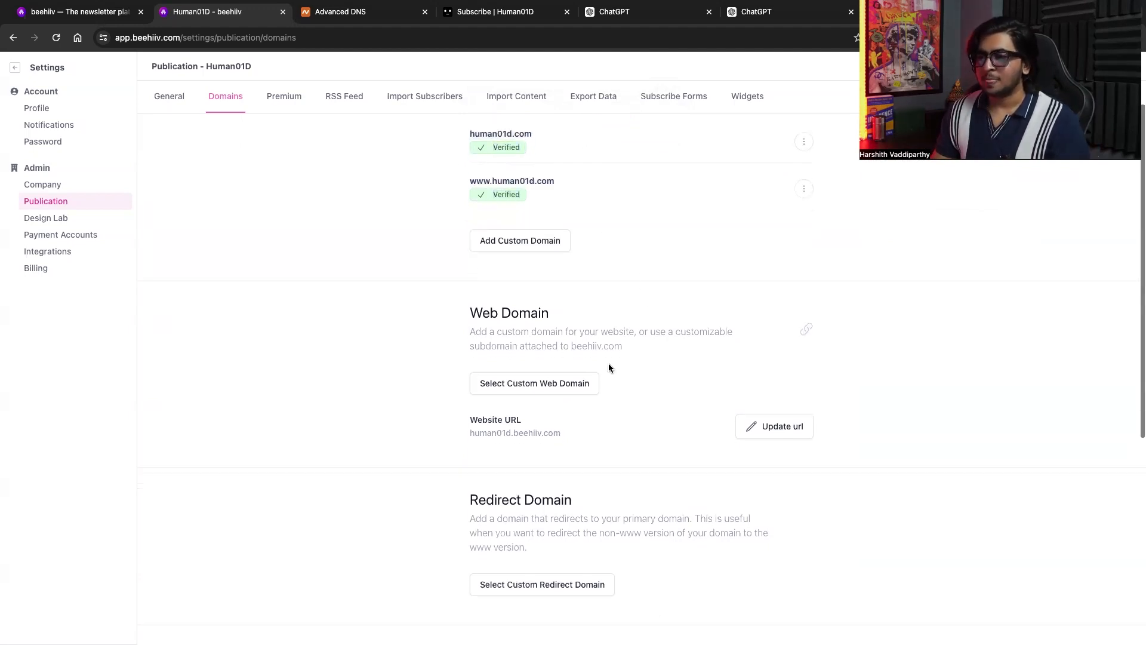
pyautogui.click(489, 388)
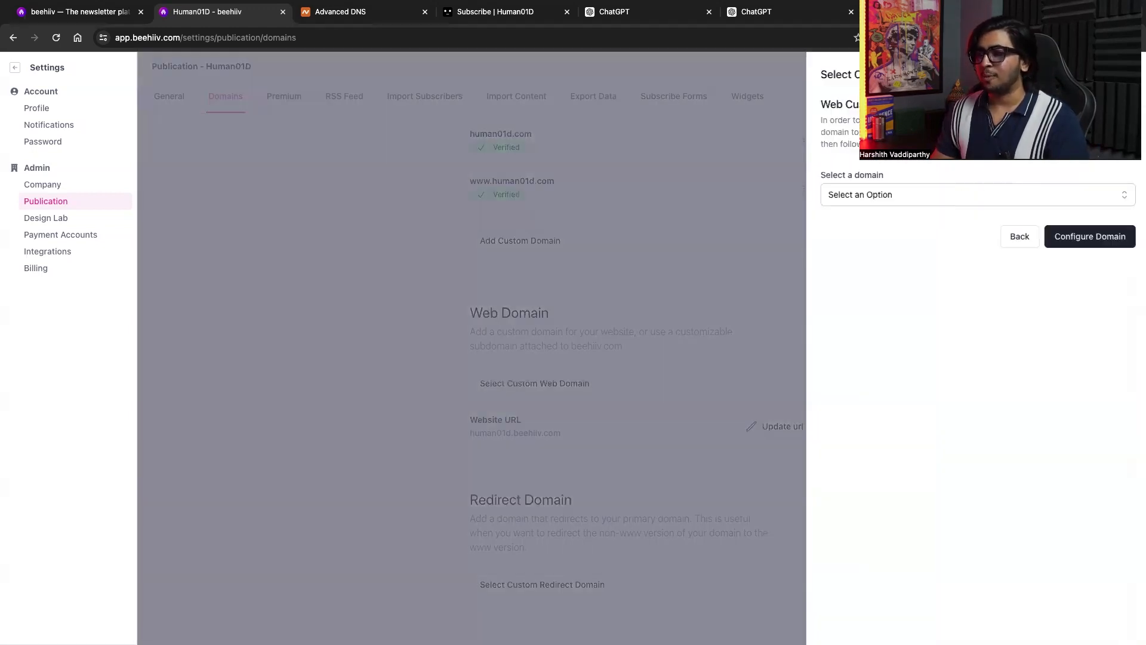
pyautogui.click(881, 195)
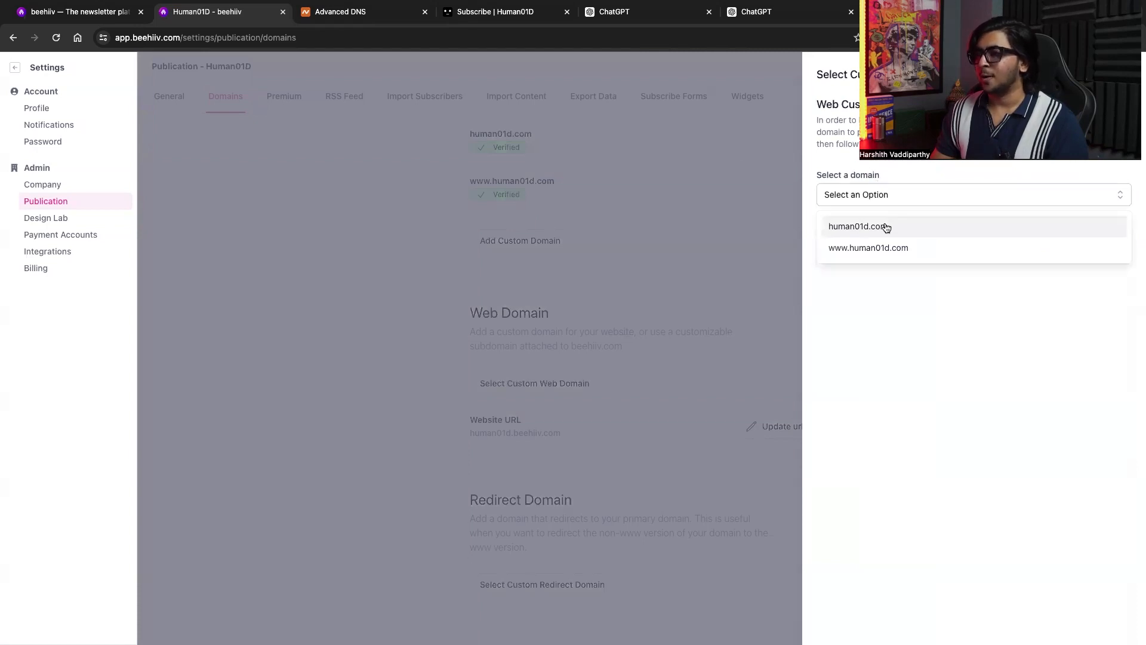
pyautogui.click(886, 227)
pyautogui.click(1072, 234)
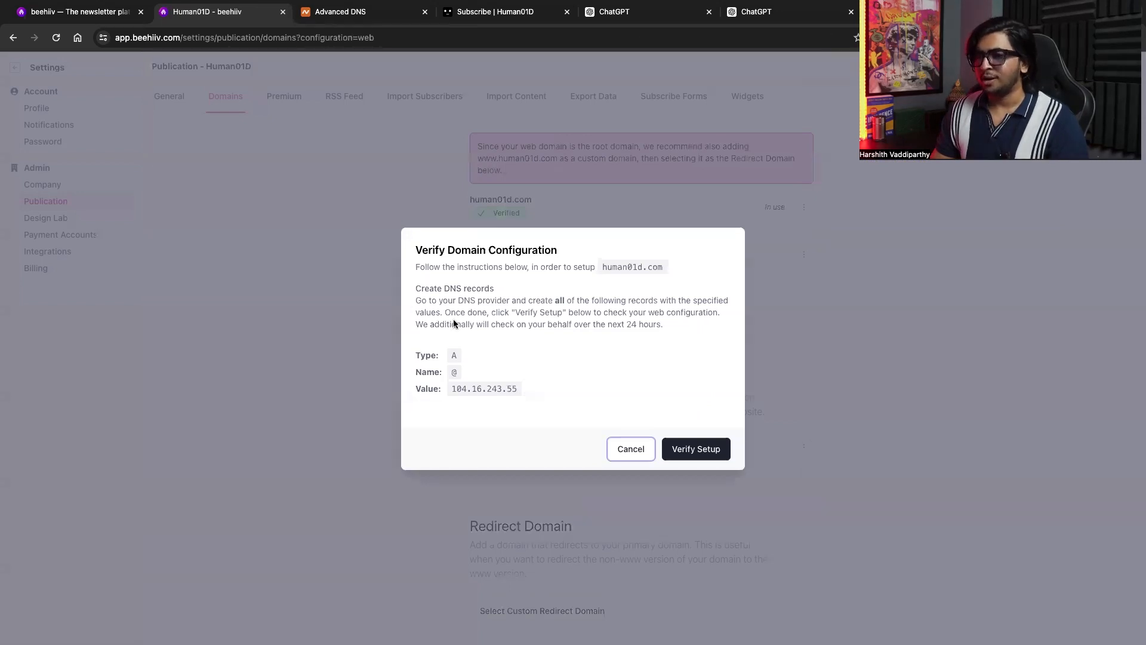
pyautogui.moveTo(451, 358); pyautogui.dragTo(458, 356)
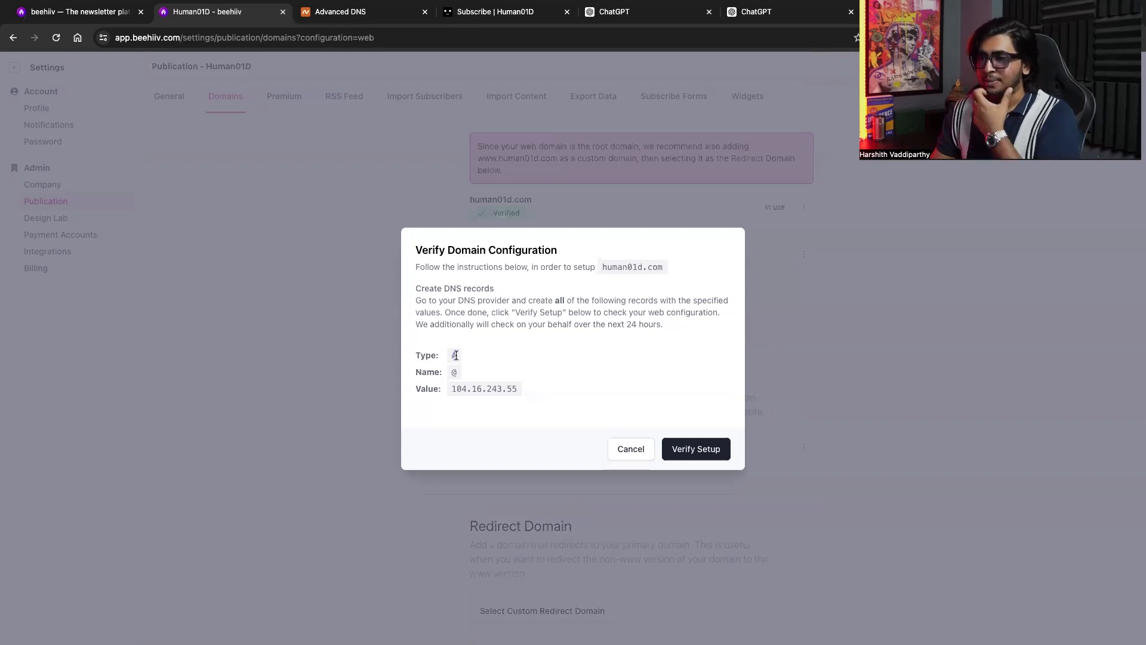
pyautogui.moveTo(450, 373); pyautogui.dragTo(515, 389)
pyautogui.click(514, 388)
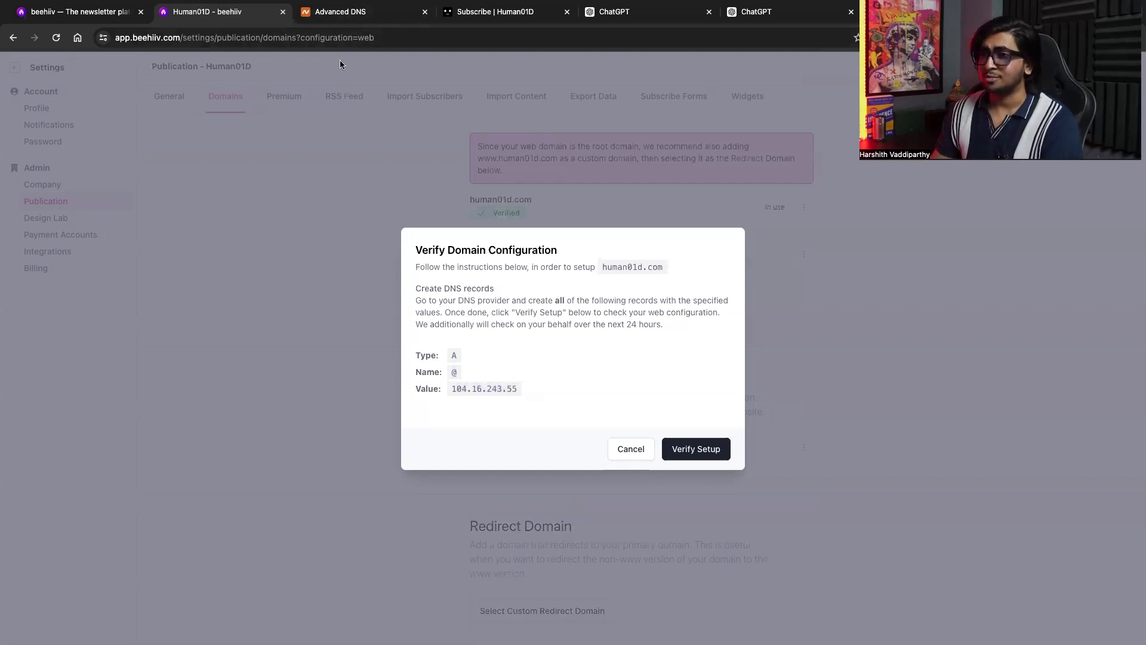
# Add a new A Record to human01d.com's host records in Namecheap with @ as the host.
pyautogui.click(354, 12)
pyautogui.click(366, 333)
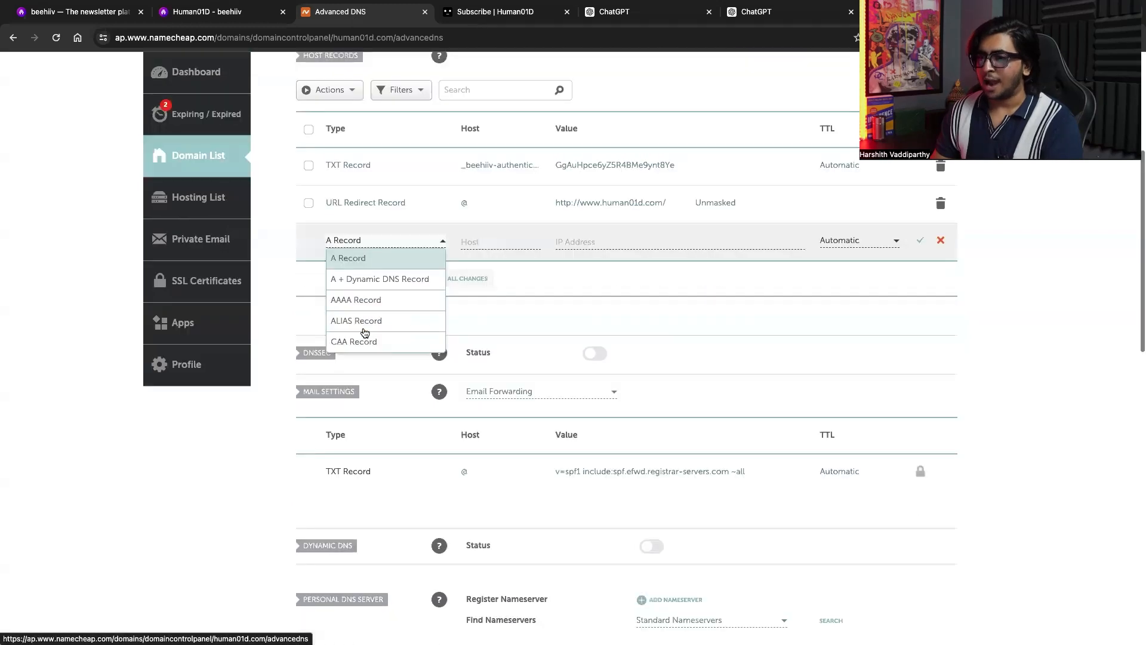
pyautogui.click(367, 259)
pyautogui.click(500, 242)
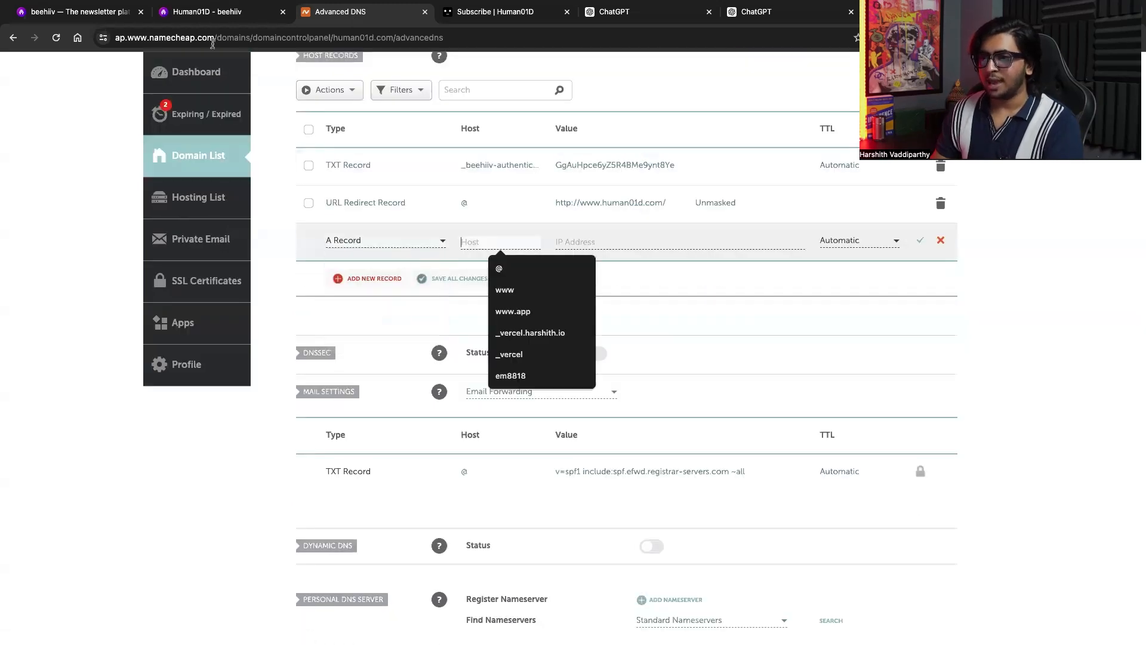
pyautogui.click(209, 12)
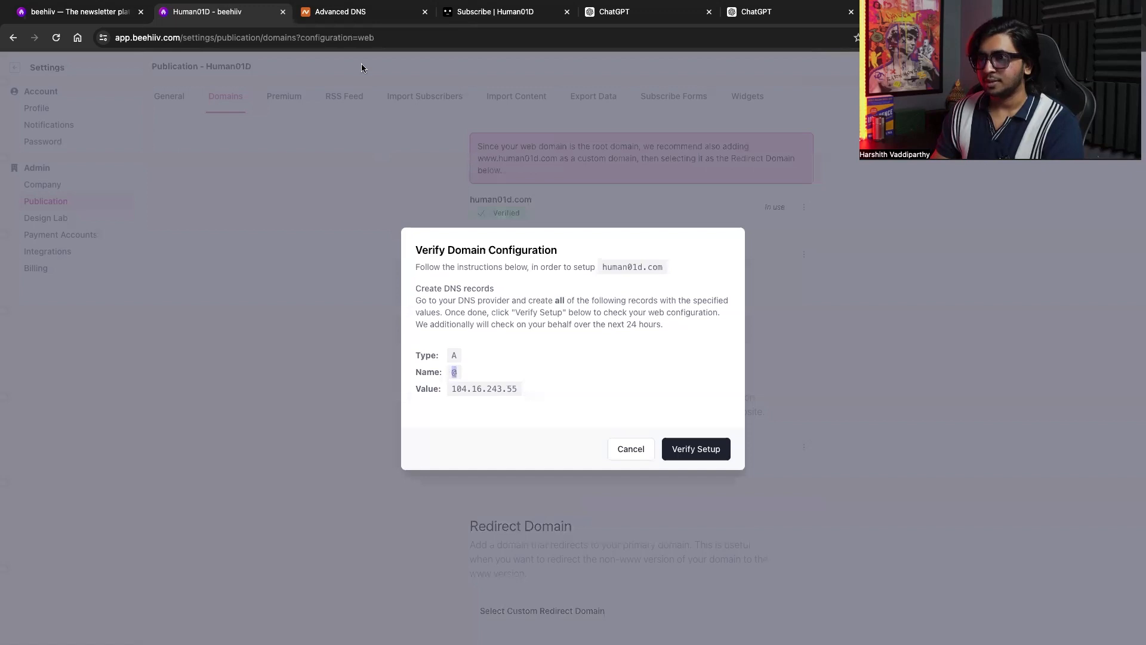
pyautogui.click(357, 13)
pyautogui.hotkey('ctrl', 'v')
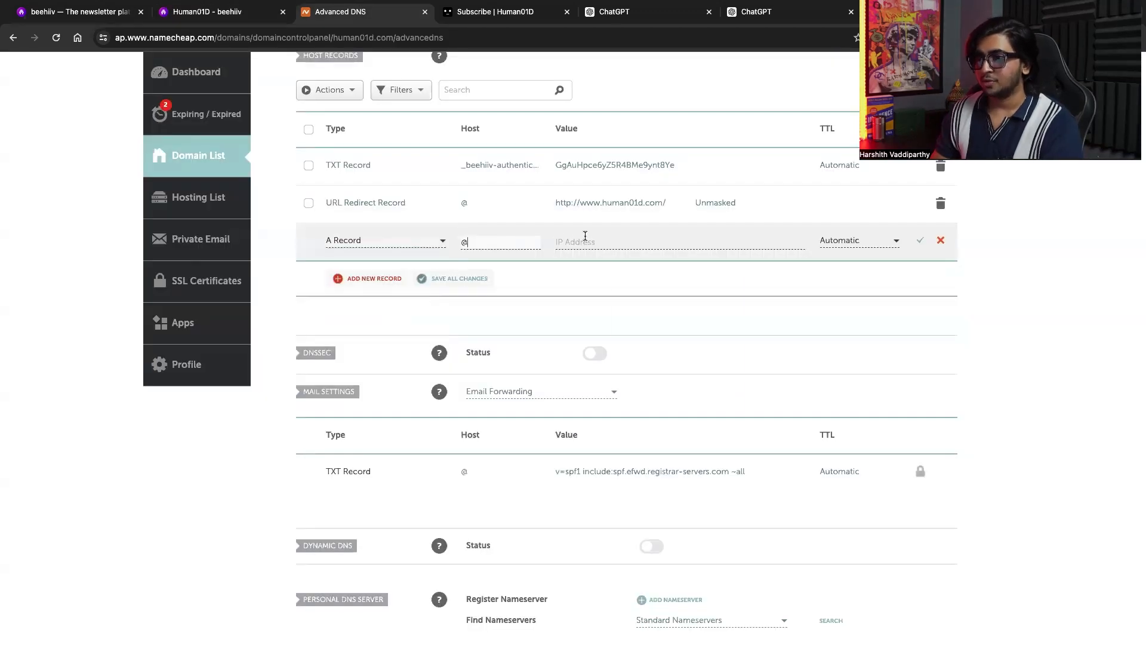
# Copy the IP address 104.16.243.55 from beehiiv into the A record's value in Namecheap and save the record.
pyautogui.click(584, 238)
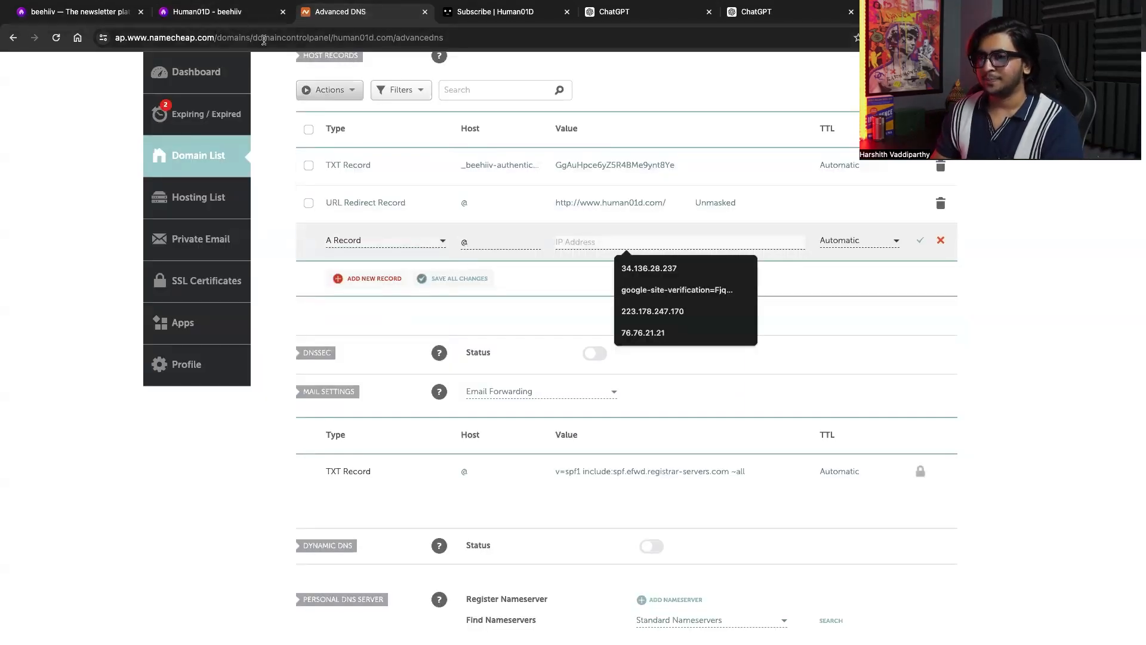
pyautogui.click(208, 12)
pyautogui.doubleClick(480, 389)
pyautogui.hotkey('ctrl', 'c')
pyautogui.click(352, 14)
pyautogui.hotkey('ctrl', 'v')
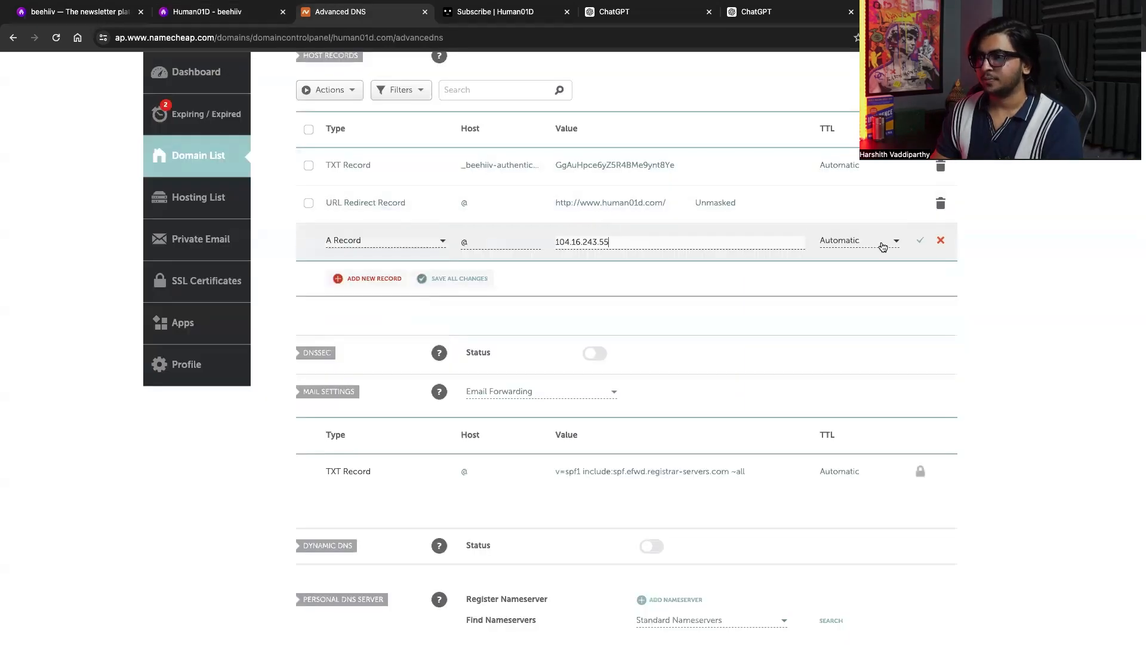
pyautogui.click(923, 247)
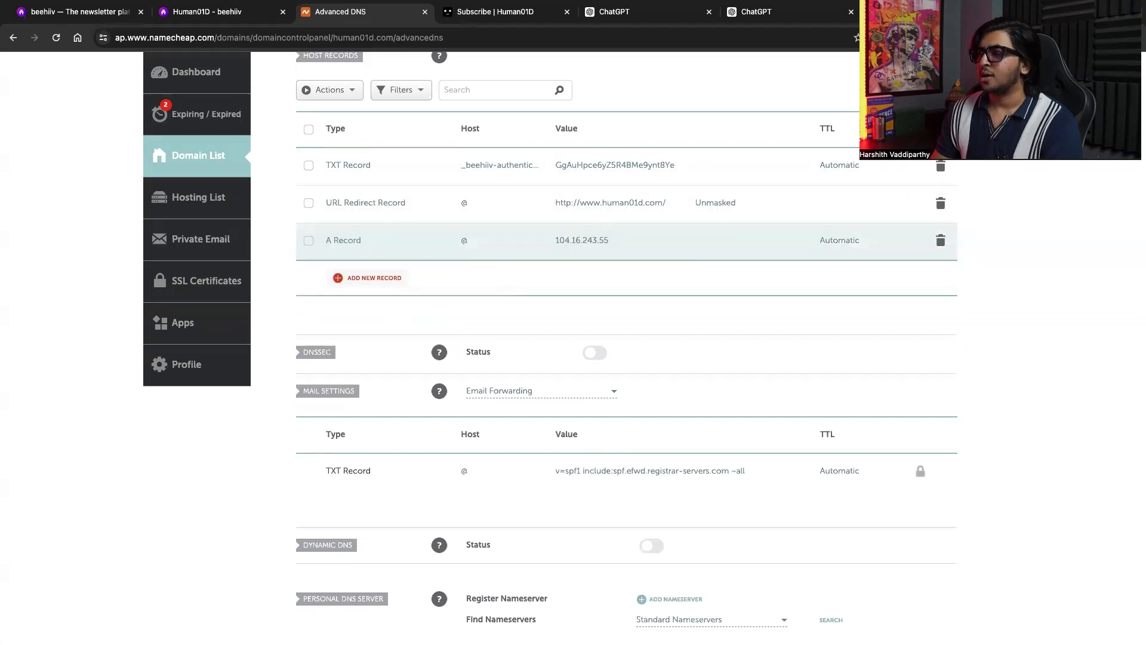
# Return to beehiiv and run the setup verification for the human01d.com web domain, repeating it if needed.
pyautogui.click(215, 12)
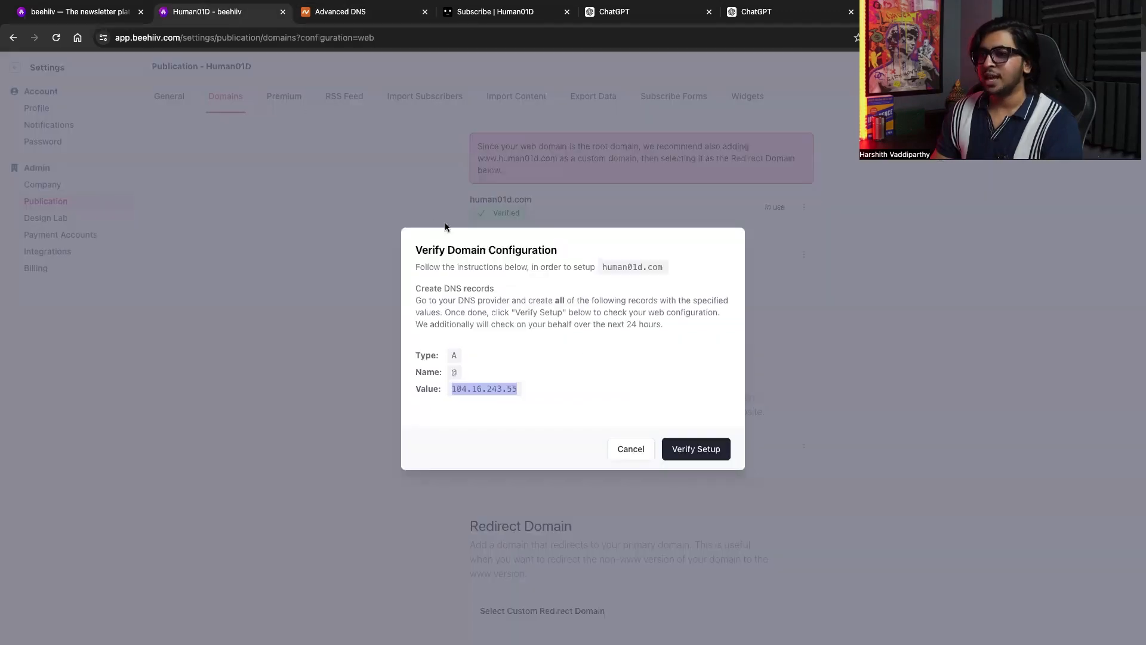
pyautogui.click(706, 445)
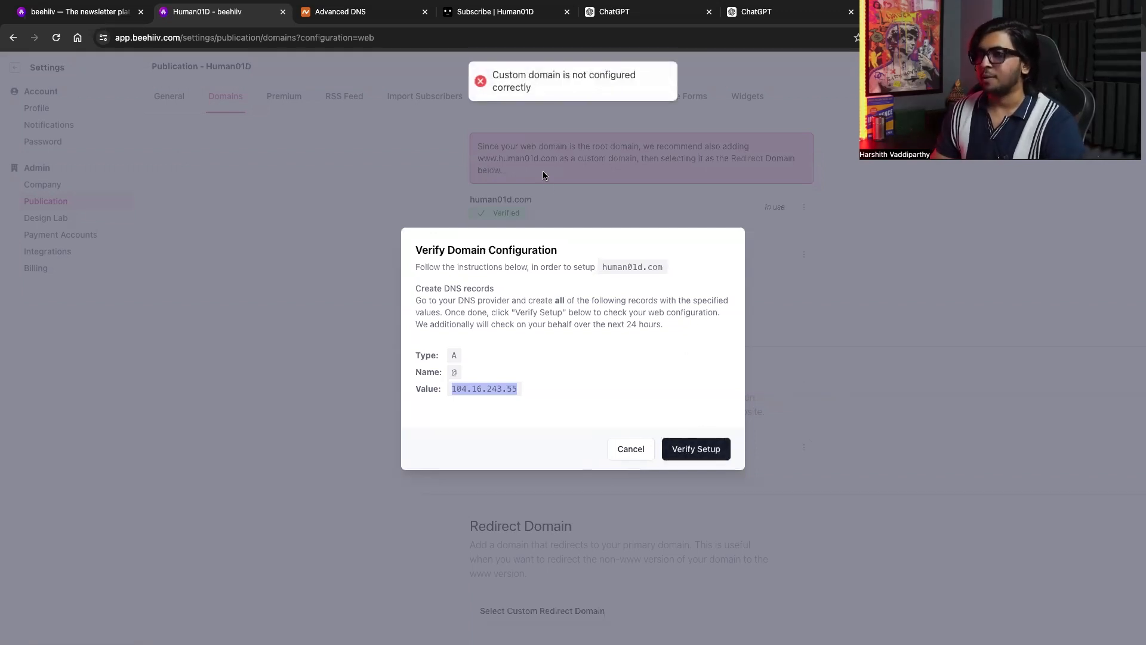
pyautogui.click(703, 454)
pyautogui.click(704, 453)
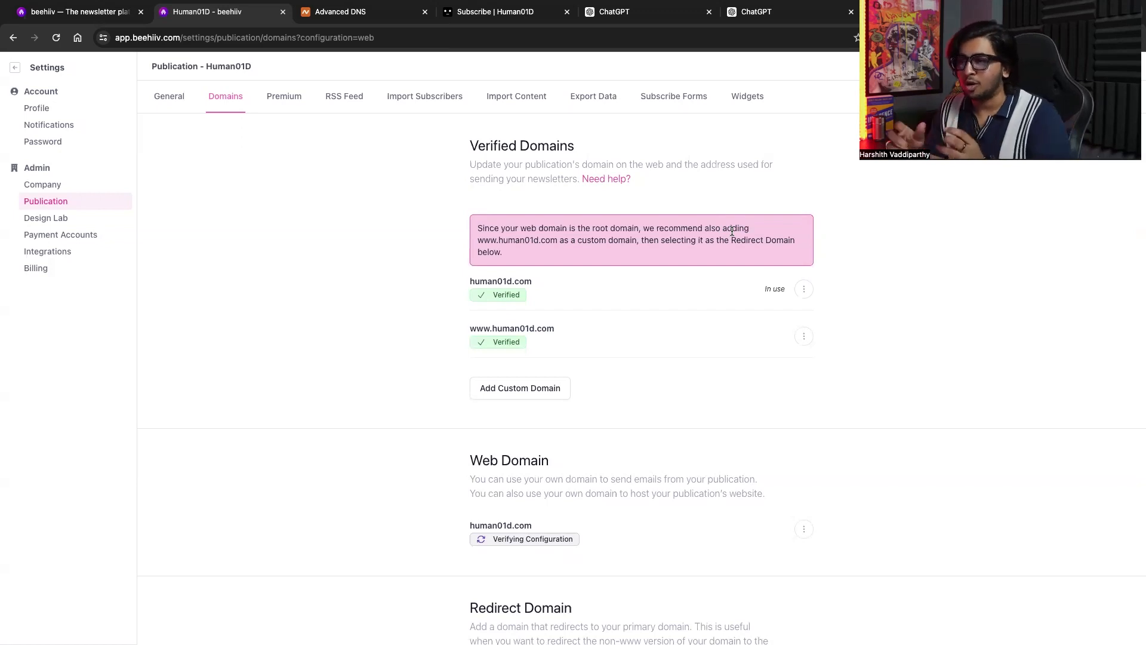
# View the DNS records needed for the web domain, close them and bring up the domain's options.
pyautogui.click(711, 450)
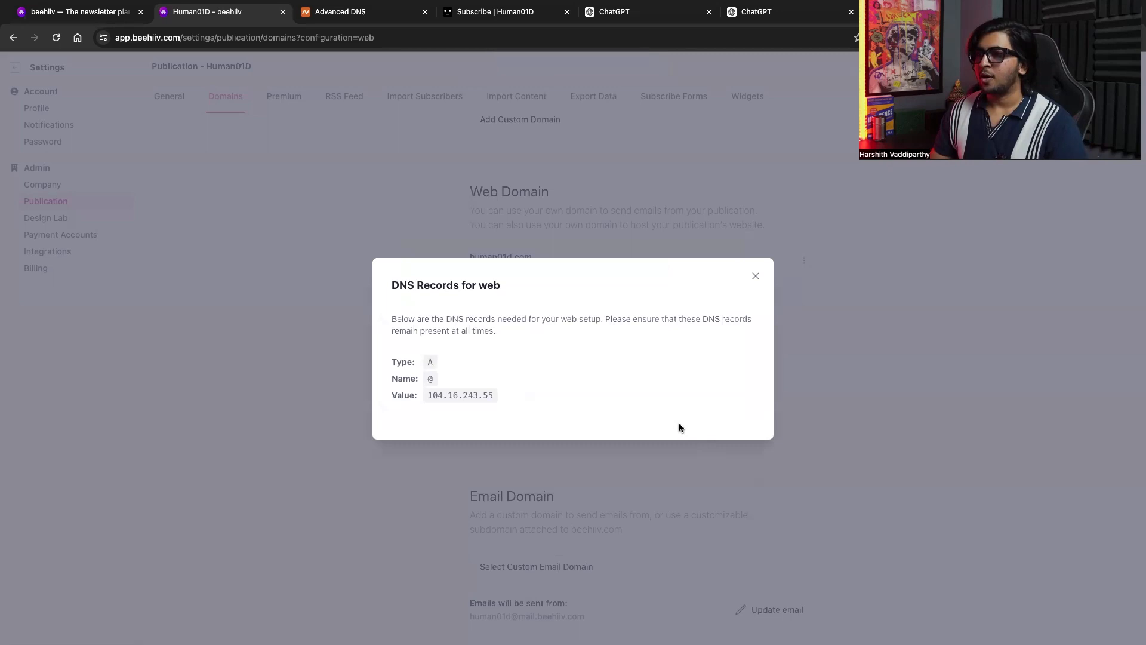
pyautogui.click(755, 277)
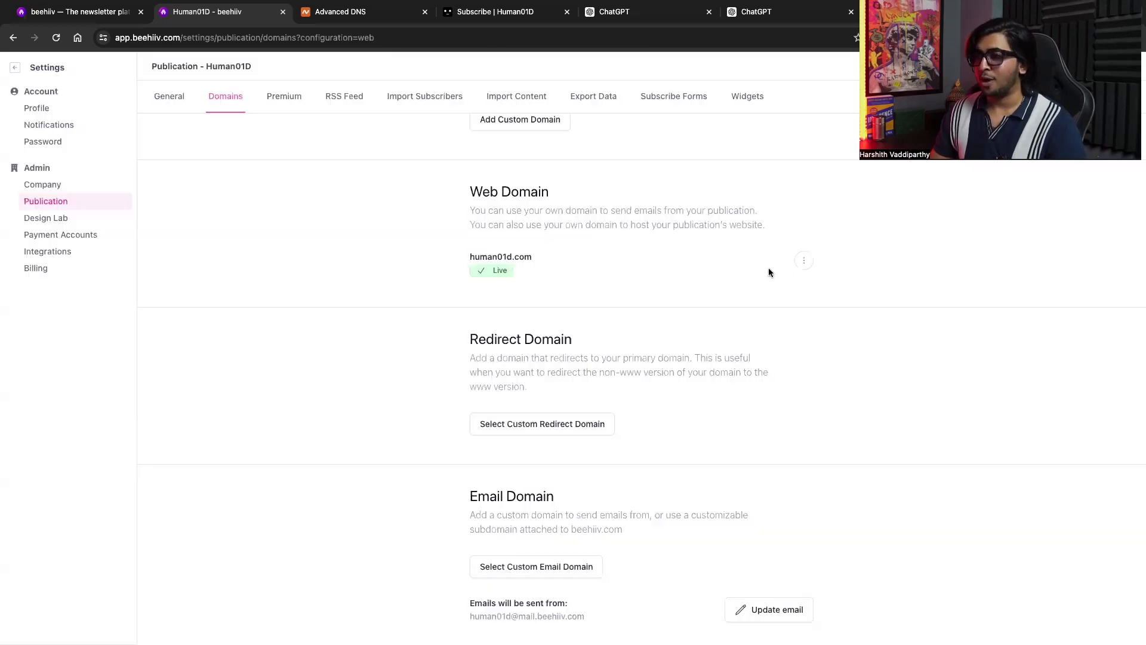
pyautogui.click(800, 260)
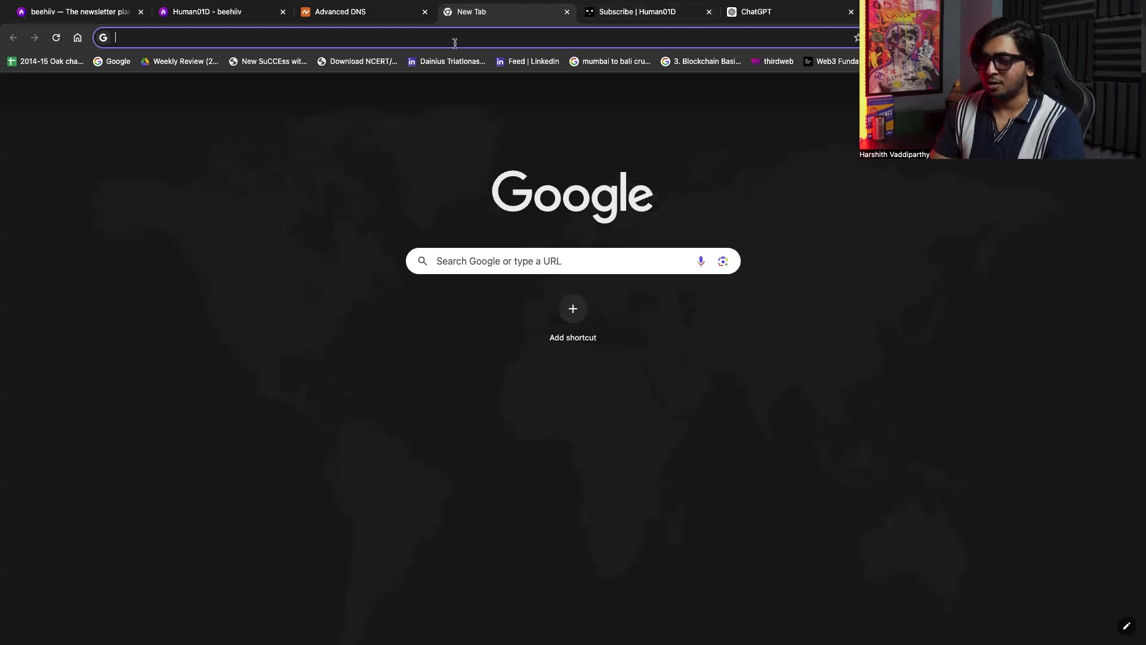
# Load human01d.com in a new browser tab to test the custom web domain.
pyautogui.write('human')
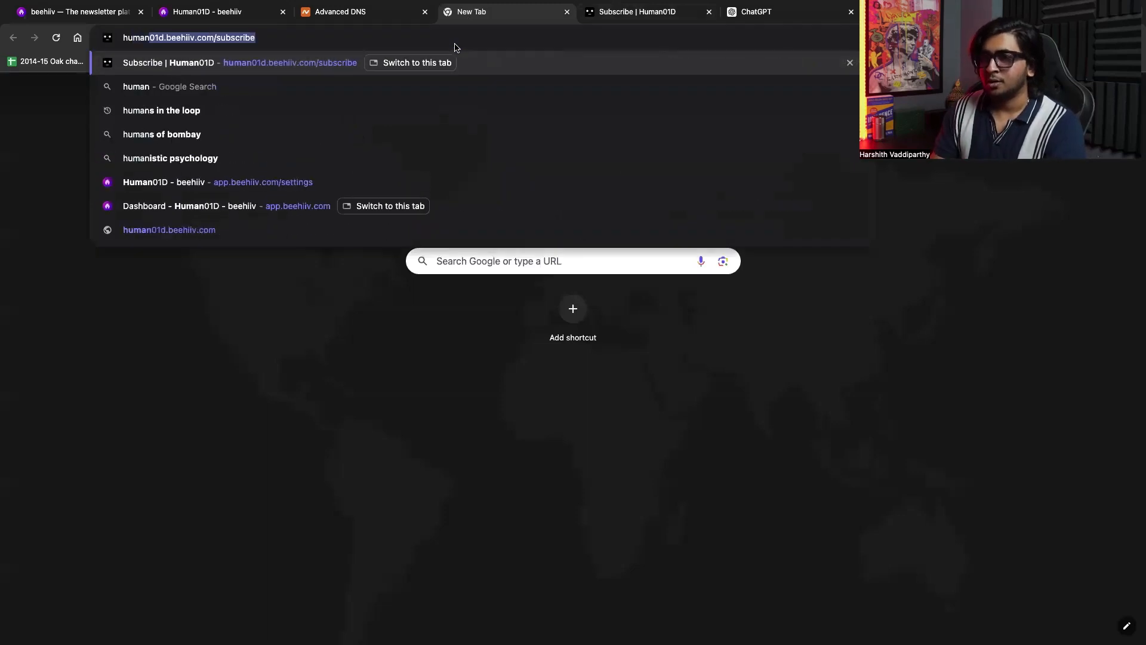
pyautogui.write('01d.com')
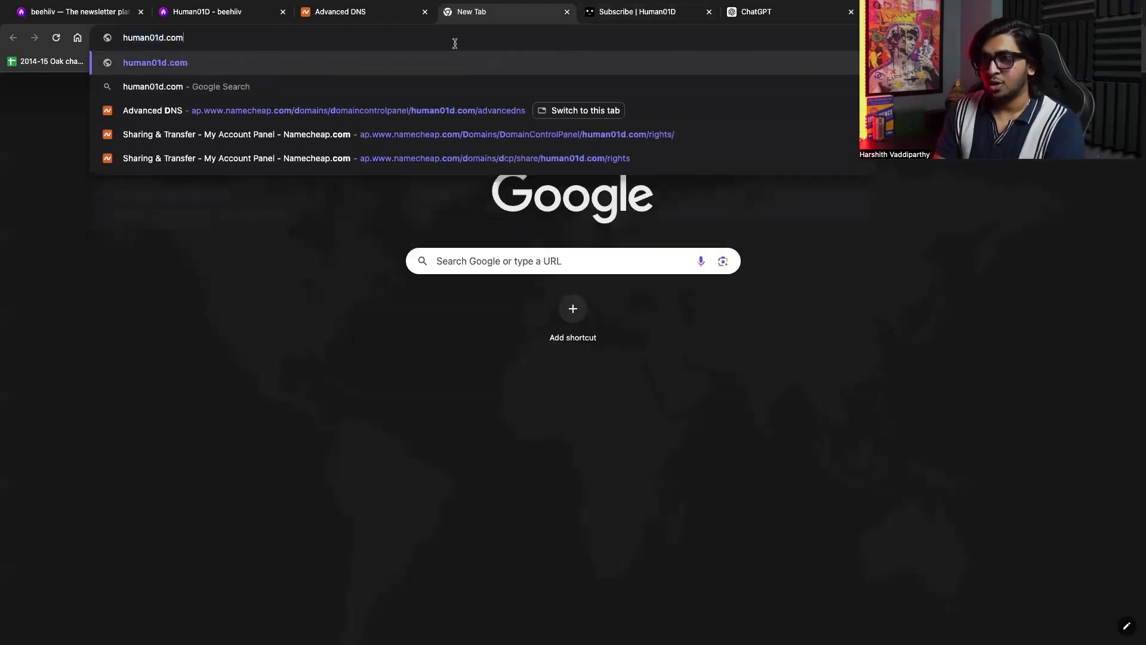
pyautogui.press('Return')
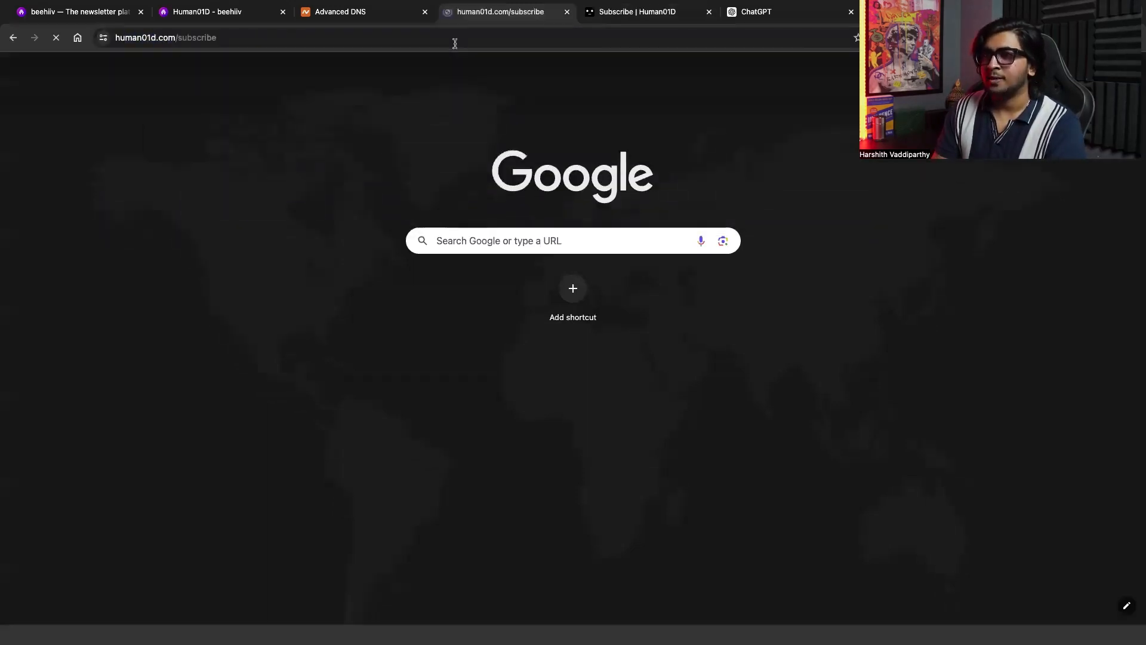